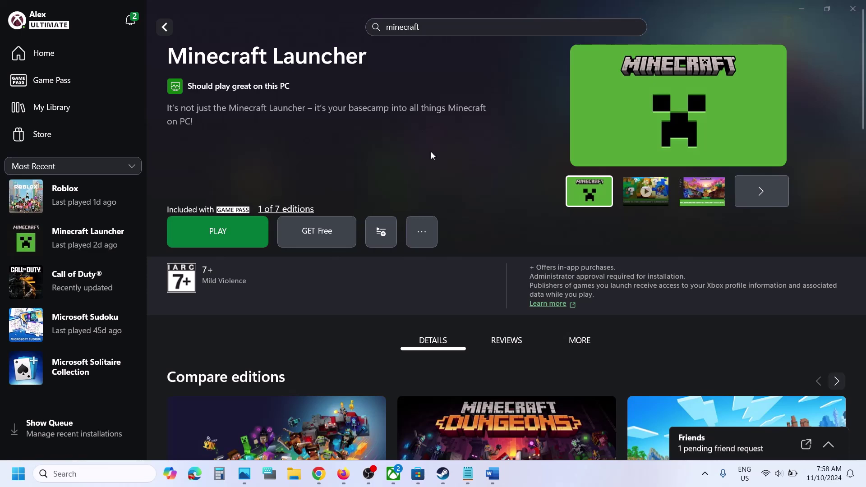
- Review the Word notes, highlighting the error code and the 'Run Gaming Services Repair Tool' step
click(419, 480)
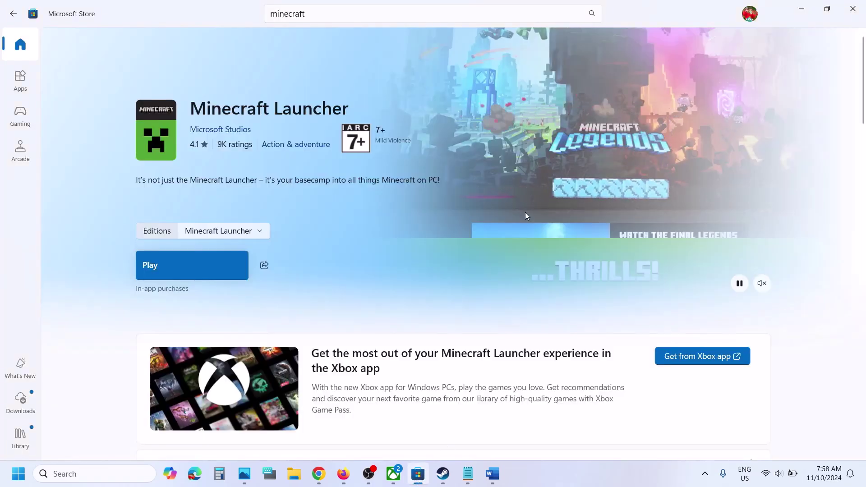
click(393, 475)
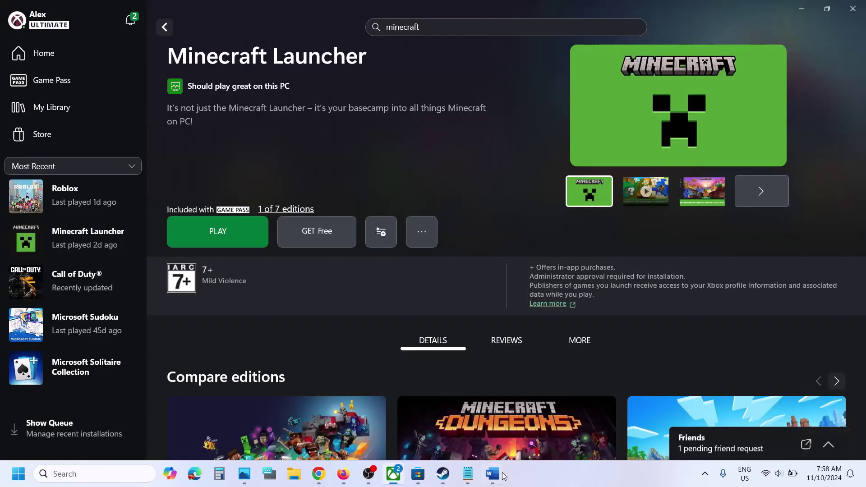
click(492, 473)
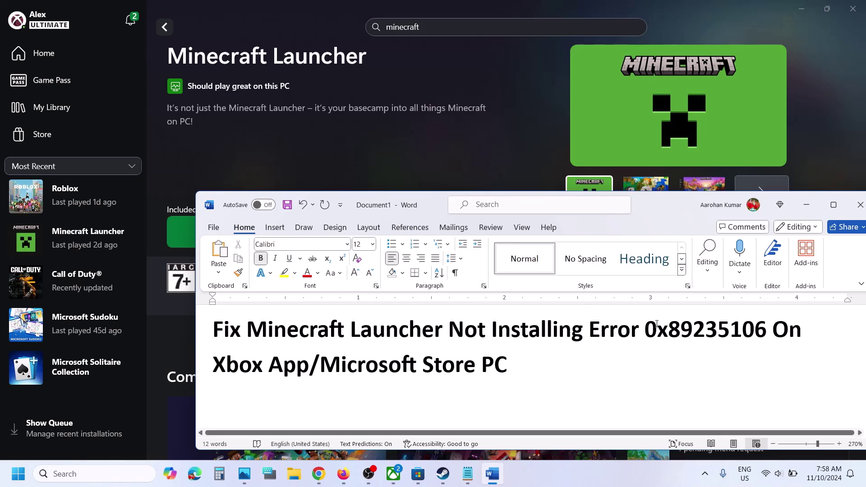
drag(651, 328, 775, 337)
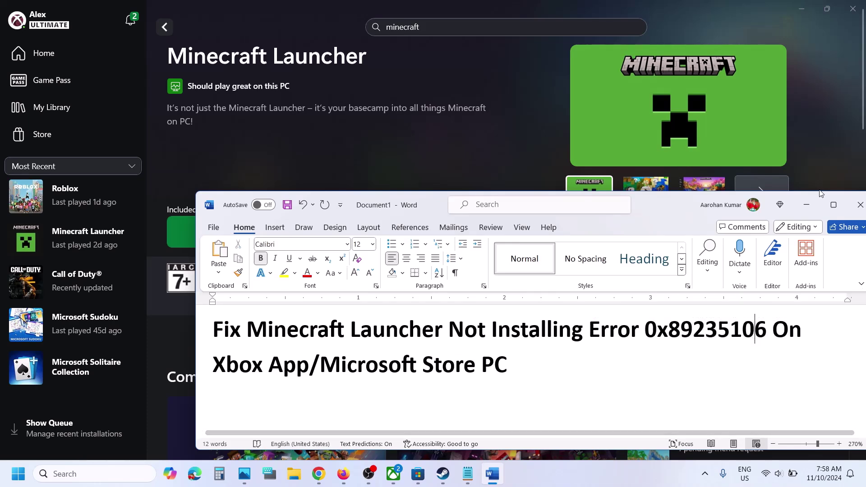
click(806, 205)
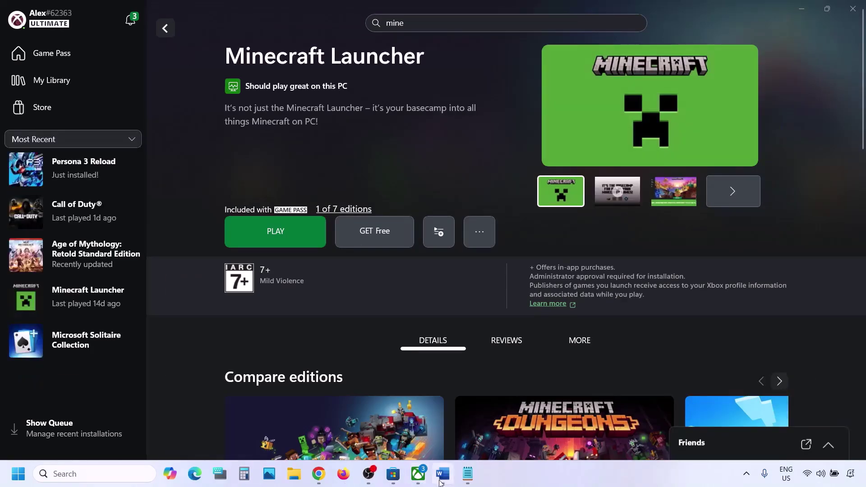
click(442, 473)
drag(148, 179, 585, 180)
click(302, 10)
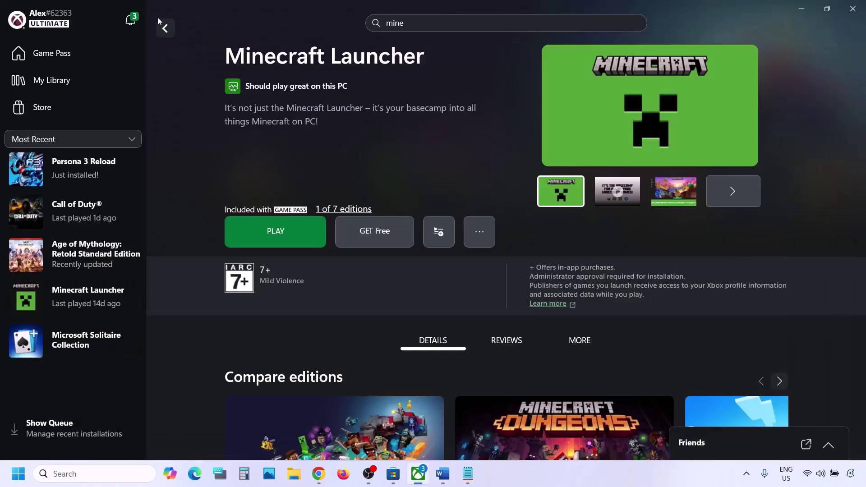
- Run the Gaming Services Repair Tool from Xbox Support and close it once repair completes
click(47, 27)
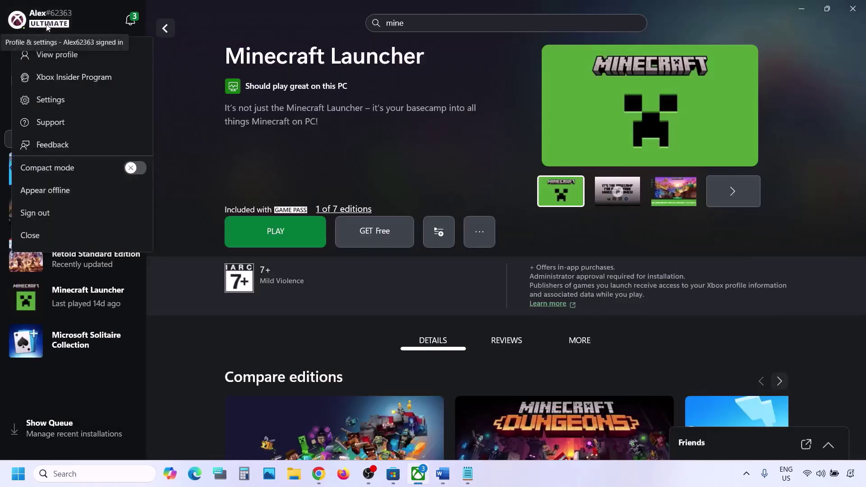
click(52, 121)
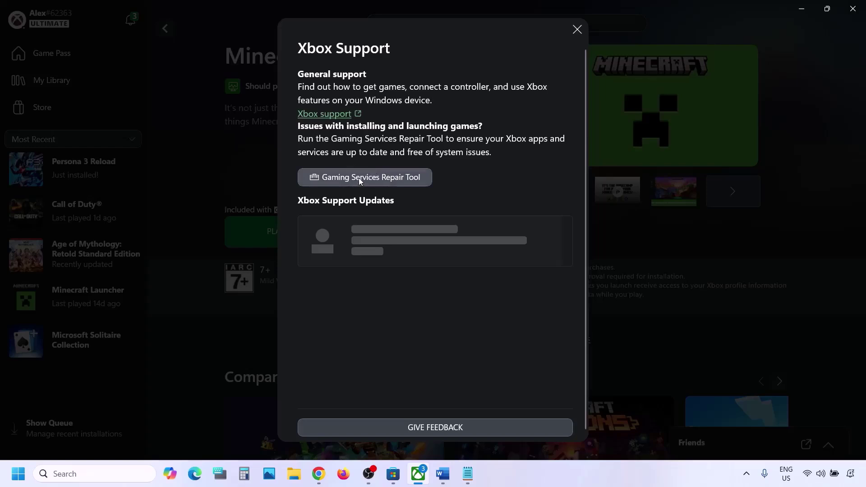
click(359, 177)
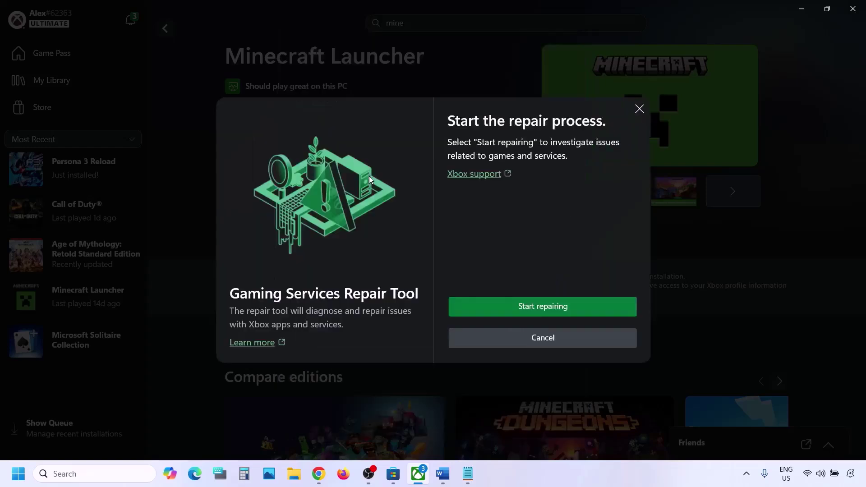
click(557, 310)
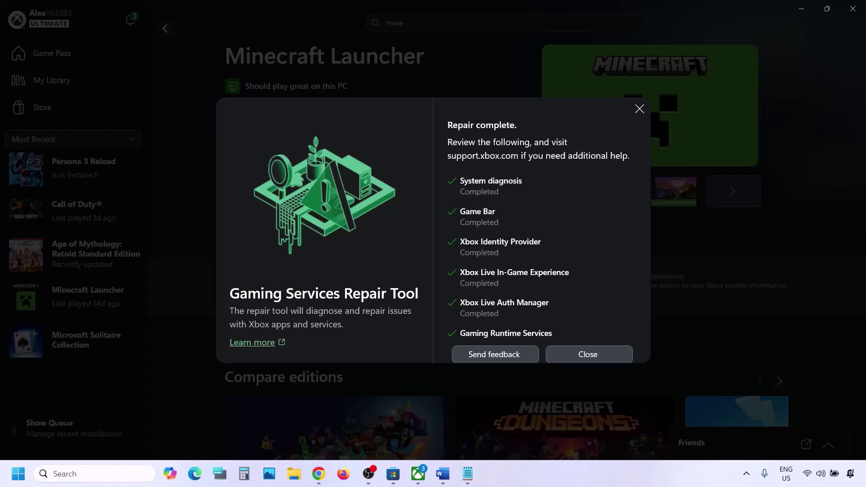
click(577, 357)
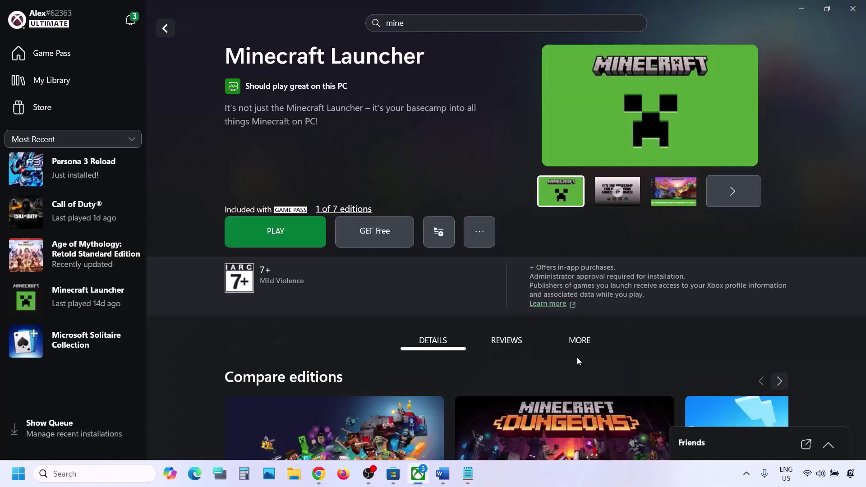
- Download the repair tool from Xbox support's Downloadable version and run it to Completed successfully (0x0)
click(318, 474)
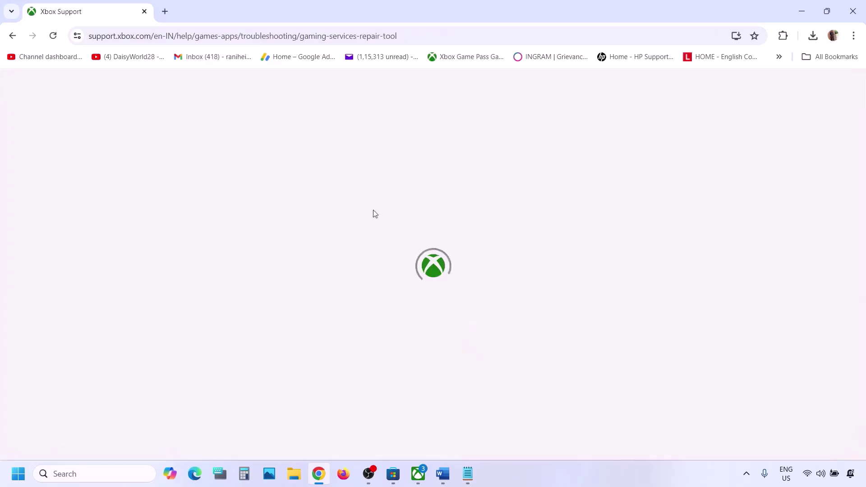
scroll(187, 282, down, 7)
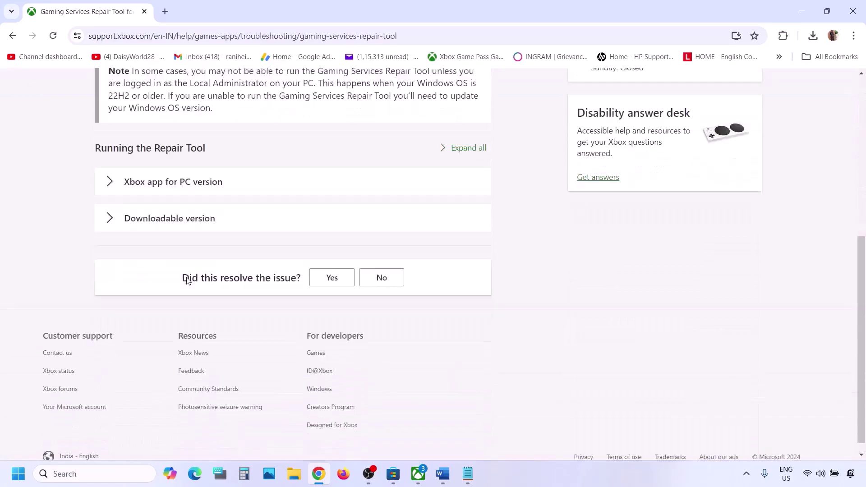
click(146, 212)
scroll(247, 294, down, 6)
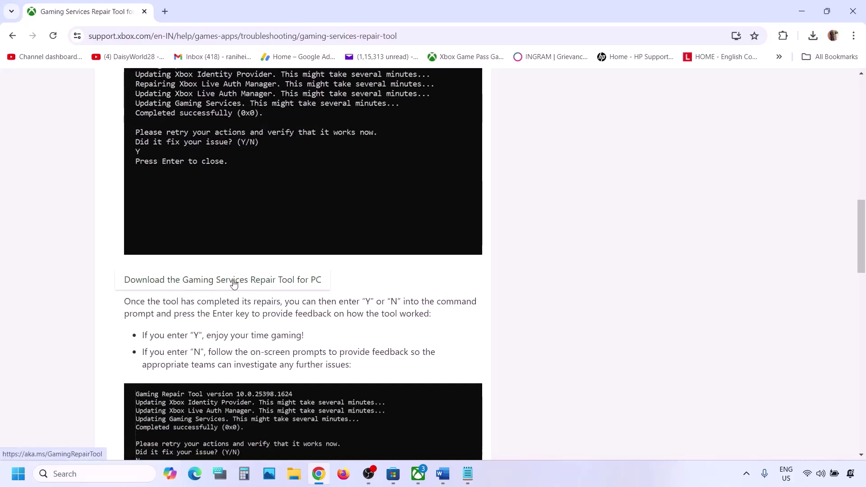
click(234, 282)
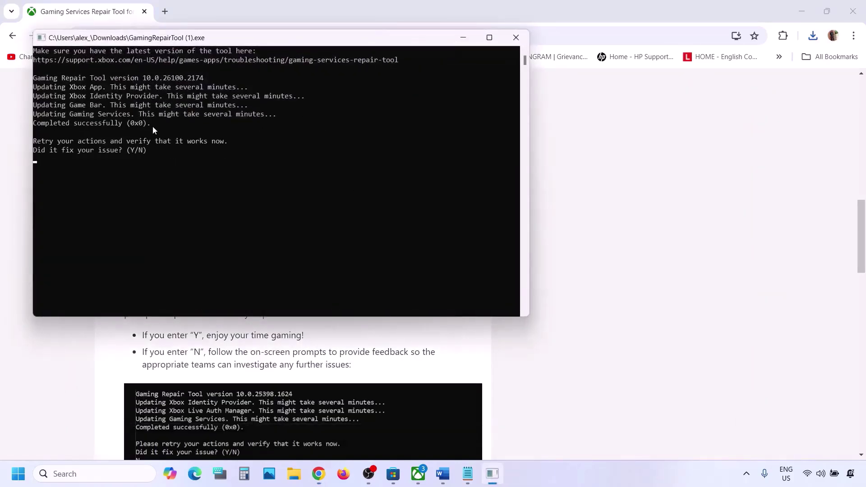
drag(161, 123, 26, 131)
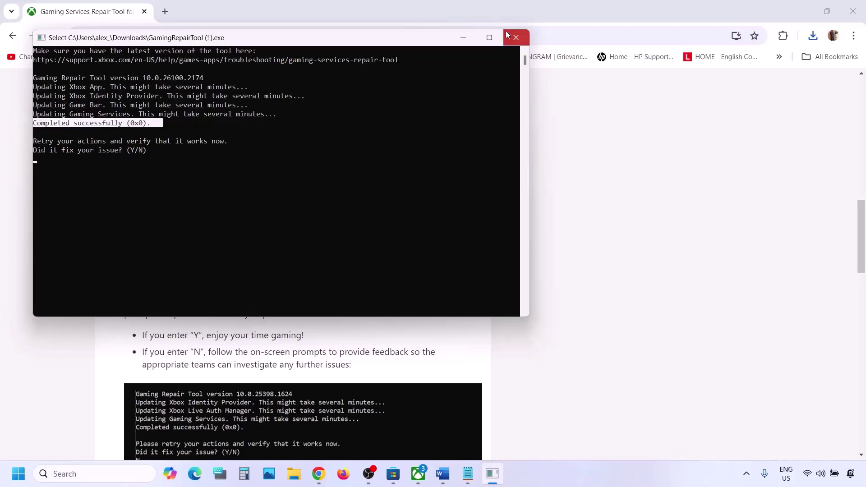
click(516, 37)
- Read Step 2's same-account advice in the Word notes and bring Microsoft Store forward
click(442, 474)
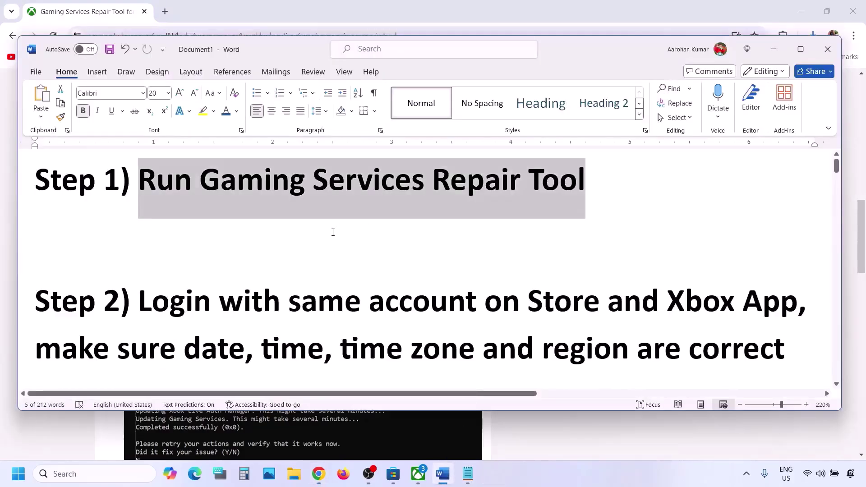
scroll(333, 233, down, 2)
drag(147, 217, 796, 230)
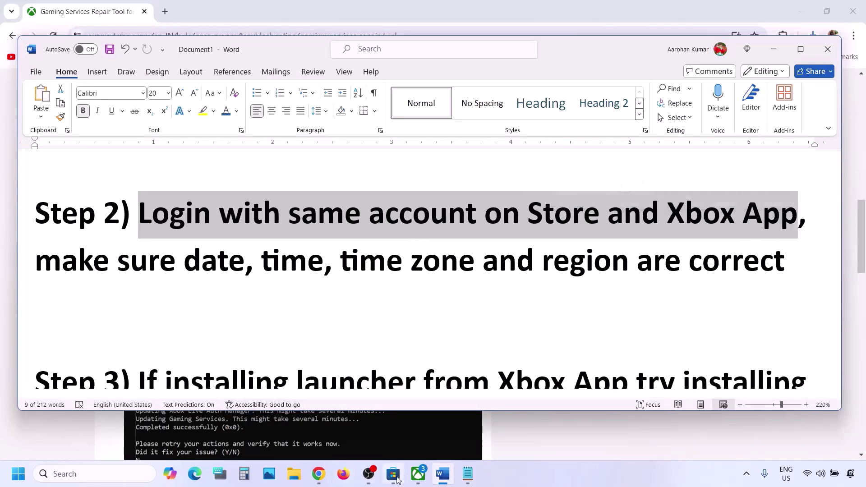
click(396, 477)
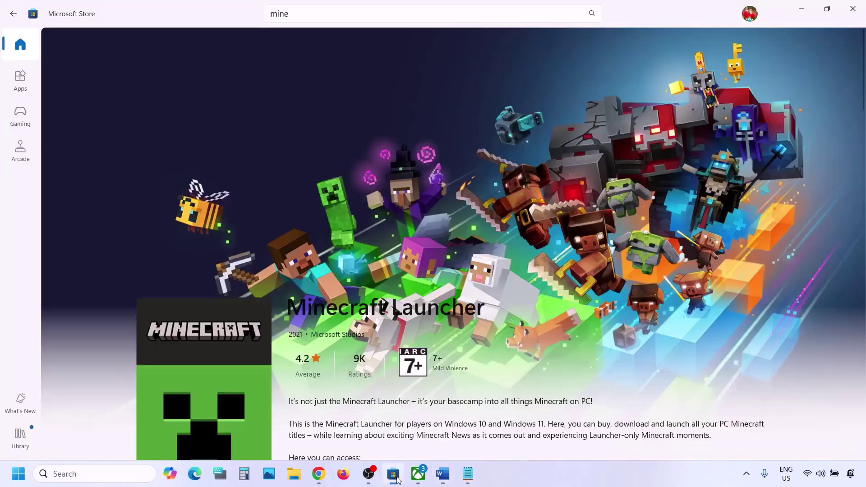
- Sign out of the Microsoft Store account
click(751, 15)
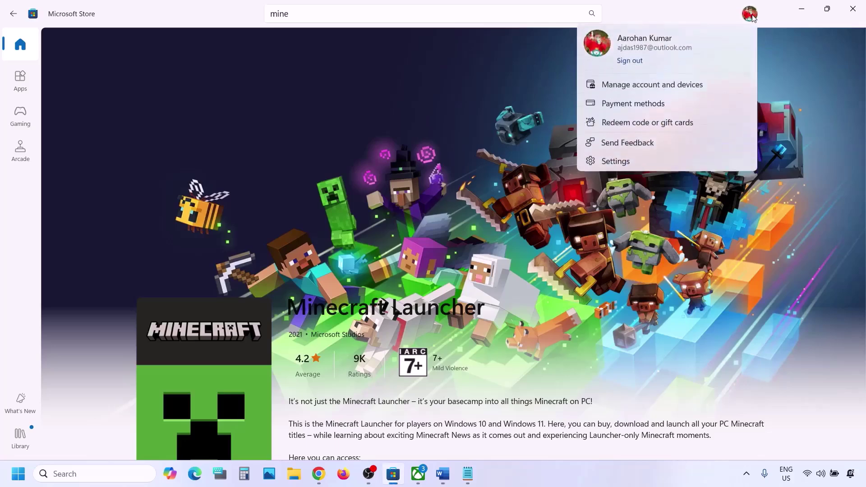
click(631, 64)
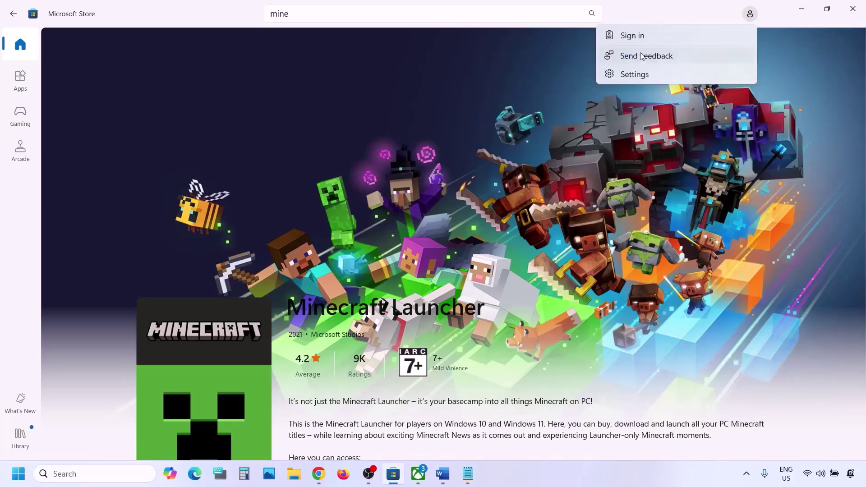
click(646, 56)
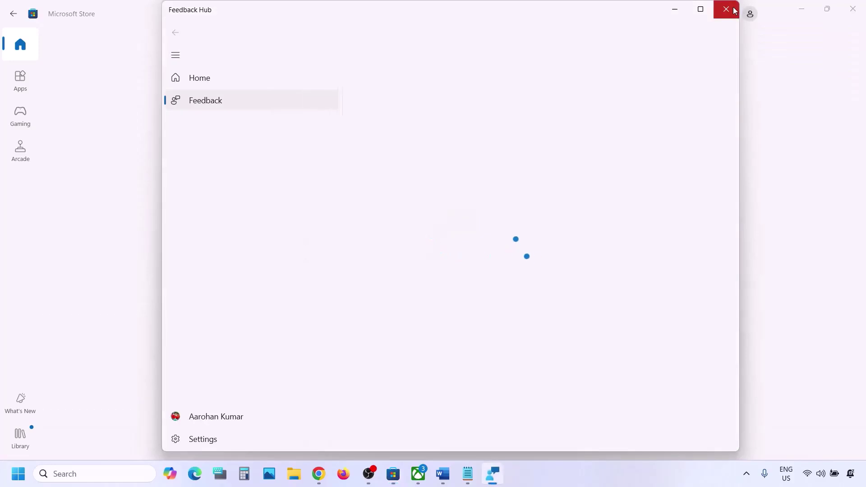
click(750, 15)
- Sign back in to Store with the second saved Microsoft account, entering the Windows Security PIN
click(750, 15)
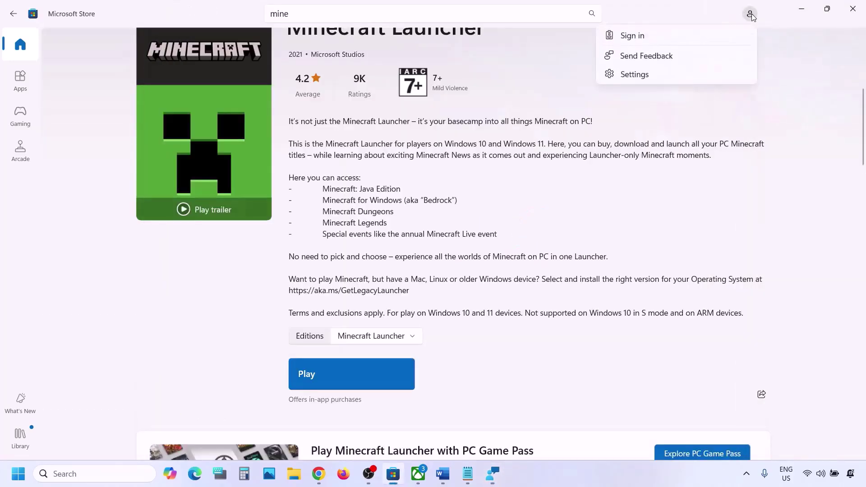
click(636, 41)
click(451, 199)
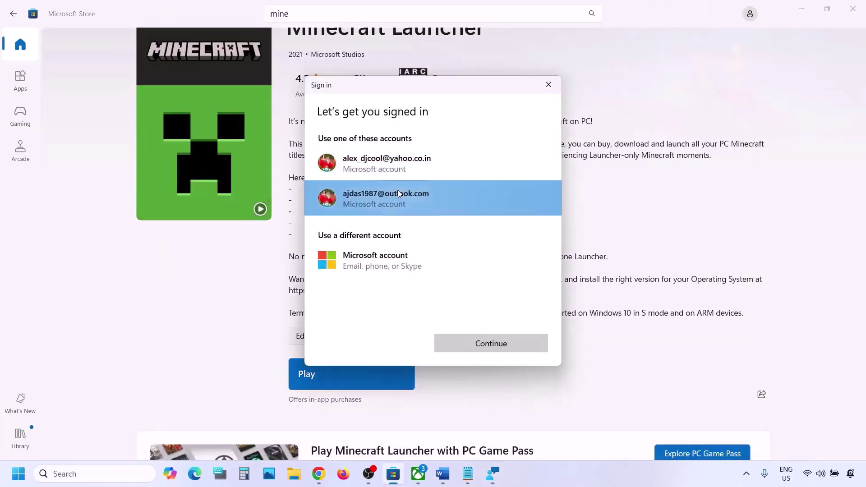
click(505, 342)
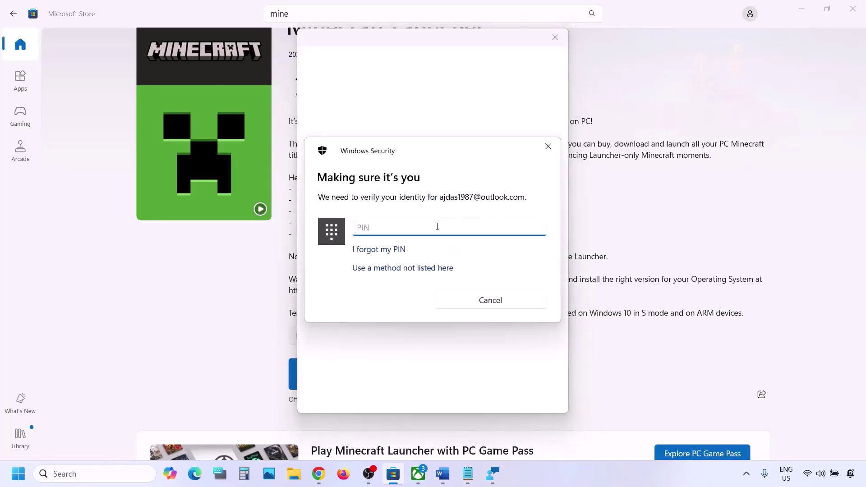
text(12)
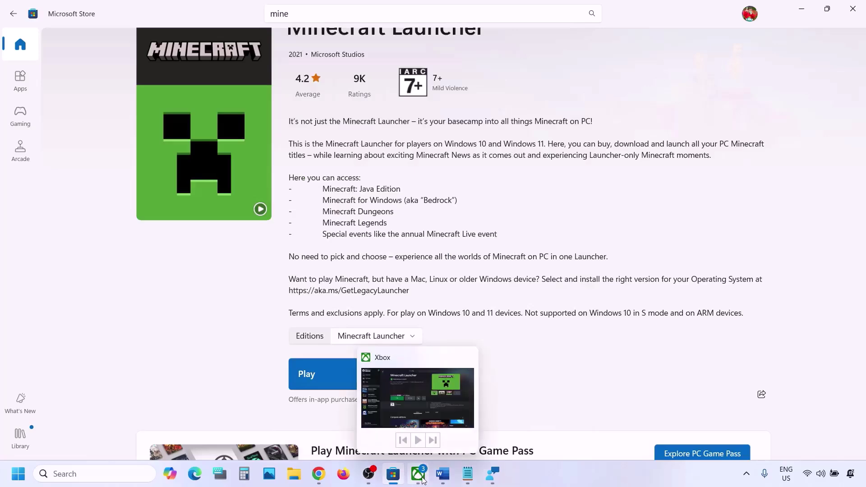
- Sign out of the Xbox app
mouse_move(422, 478)
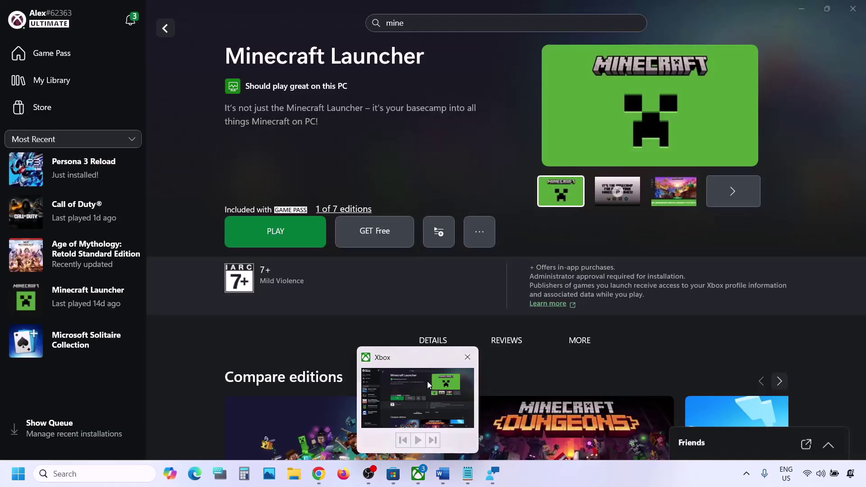
click(427, 381)
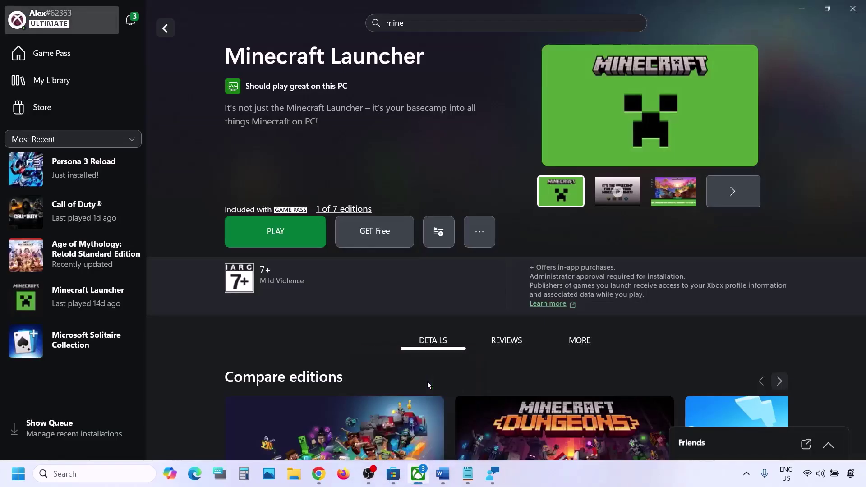
click(75, 22)
click(48, 218)
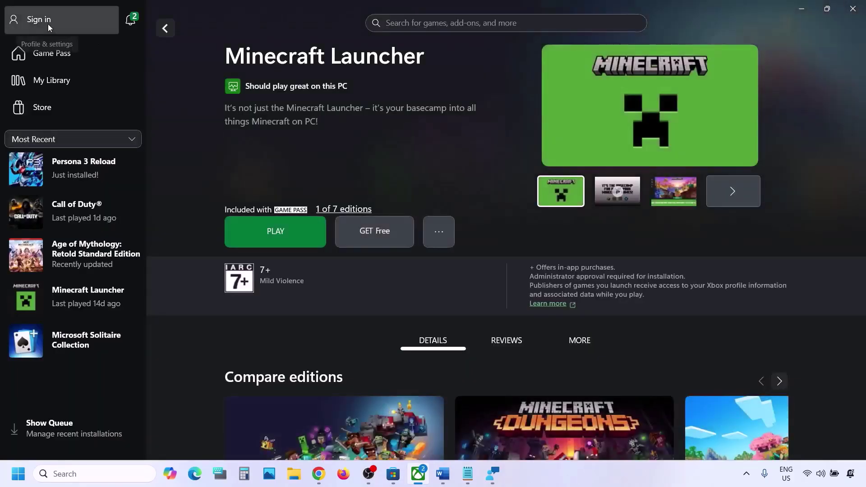
- Sign back in to the Xbox app with the other Microsoft account
click(48, 24)
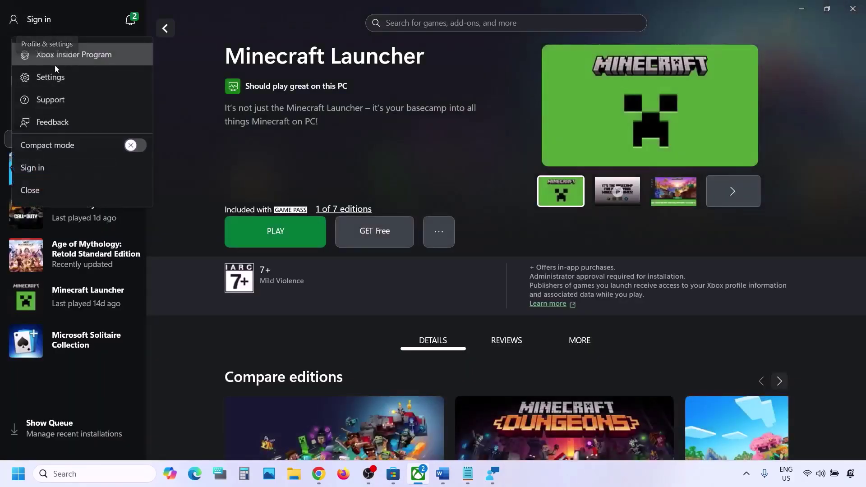
click(51, 174)
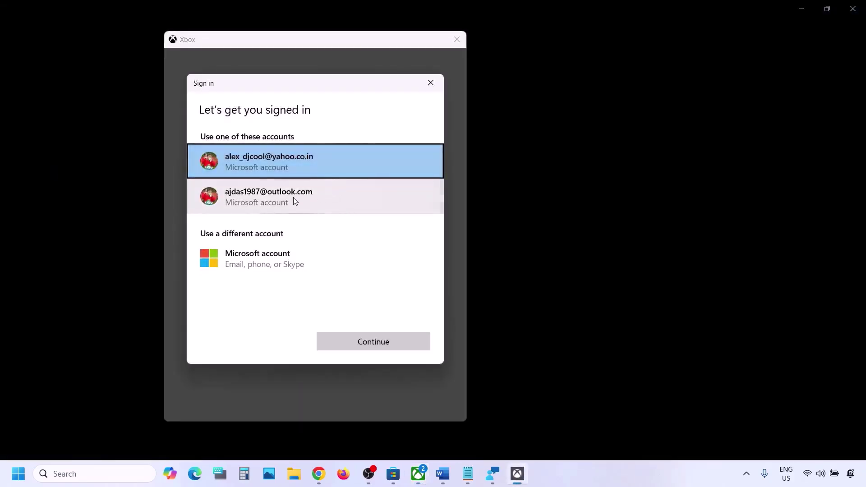
click(319, 196)
click(369, 342)
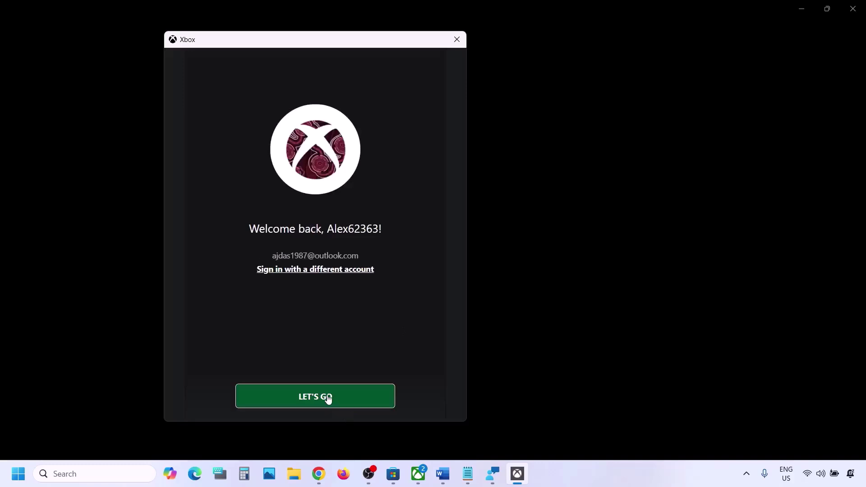
click(327, 398)
- Highlight the notes' date, time, time zone and region advice, then bring up the Start menu
mouse_move(467, 481)
click(443, 474)
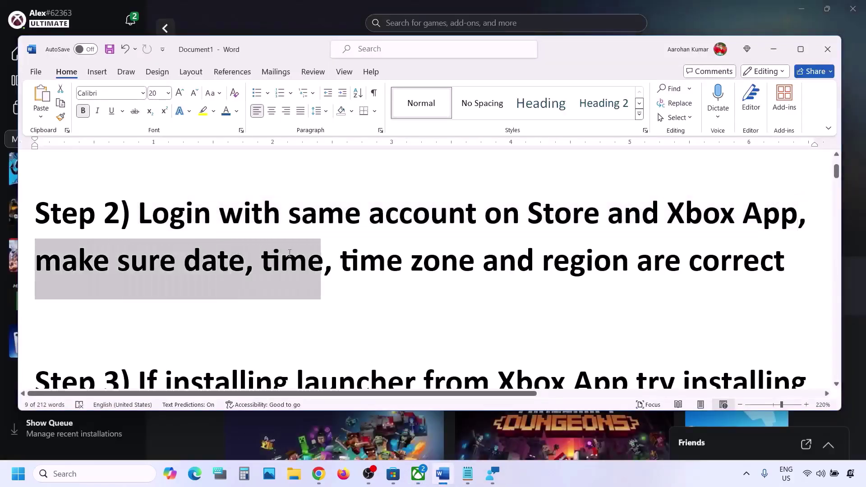
drag(290, 253, 592, 258)
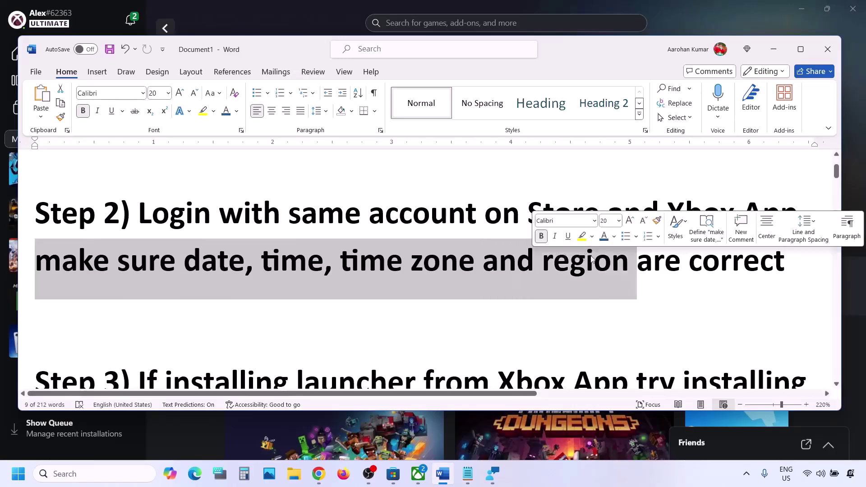
click(314, 8)
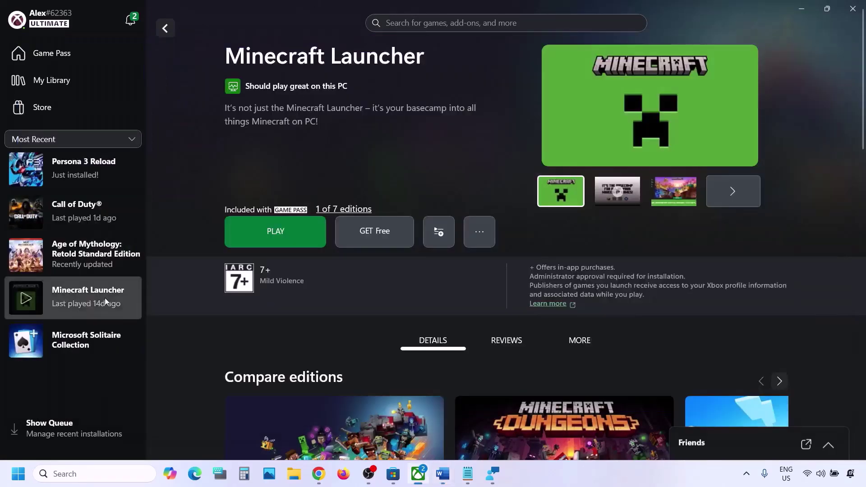
click(18, 474)
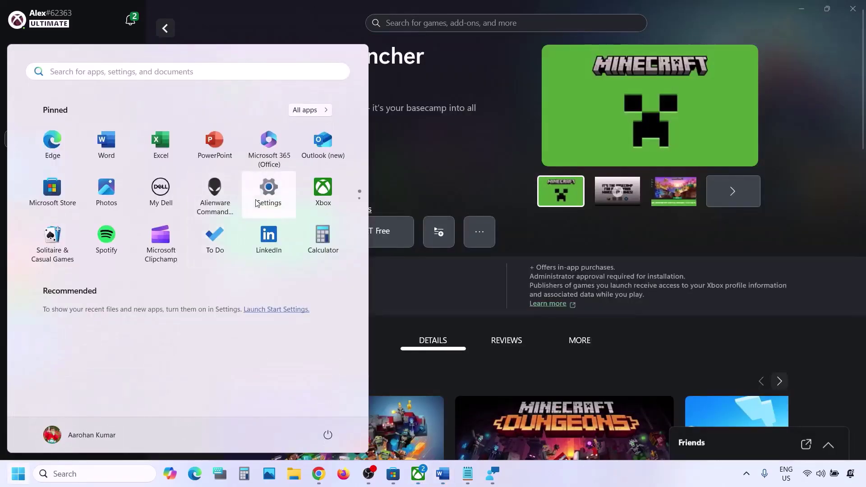
- Sync the clock in Date & time settings, retrying after the first attempt fails
click(268, 194)
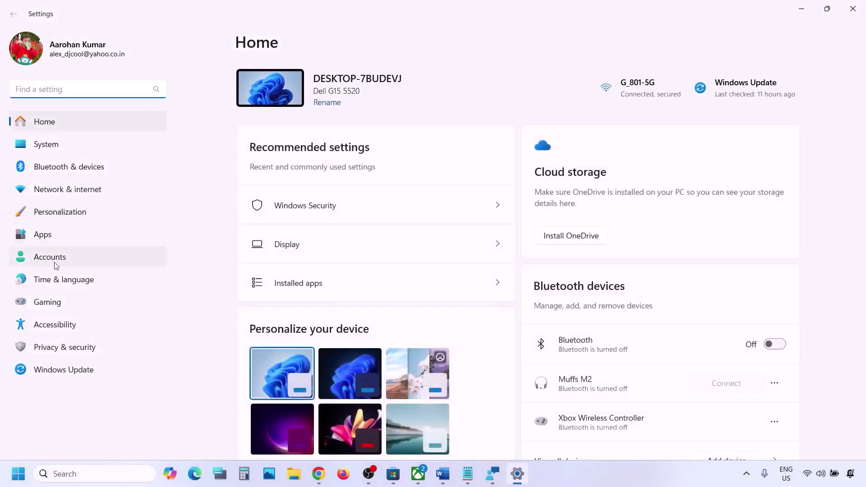
click(59, 279)
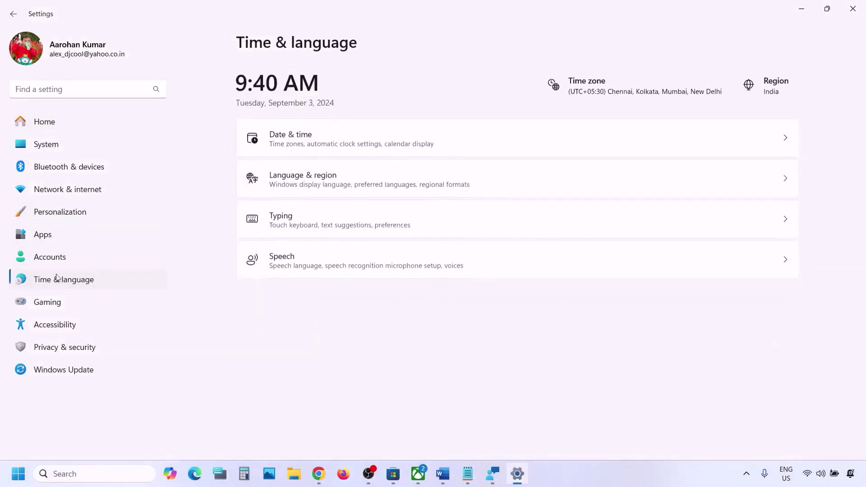
click(328, 141)
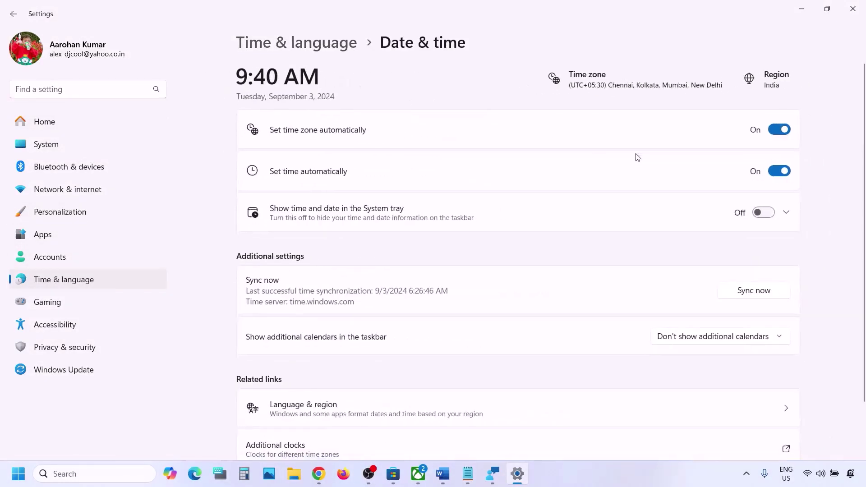
scroll(316, 141, down, 2)
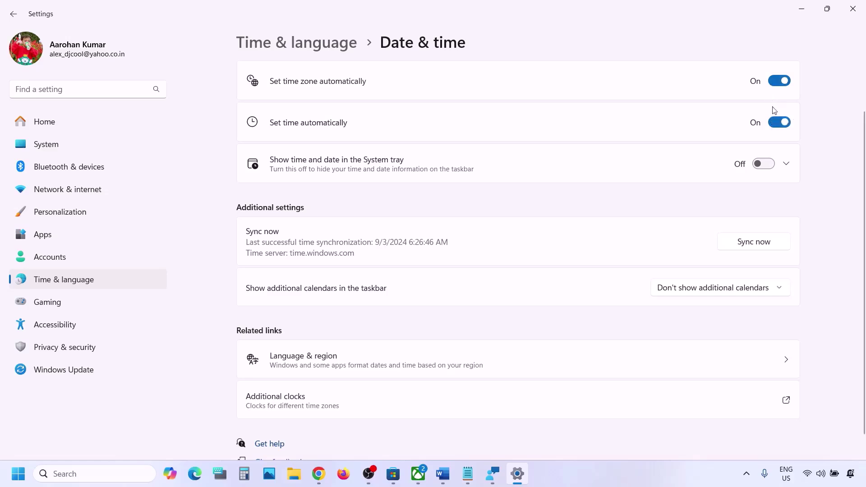
click(763, 244)
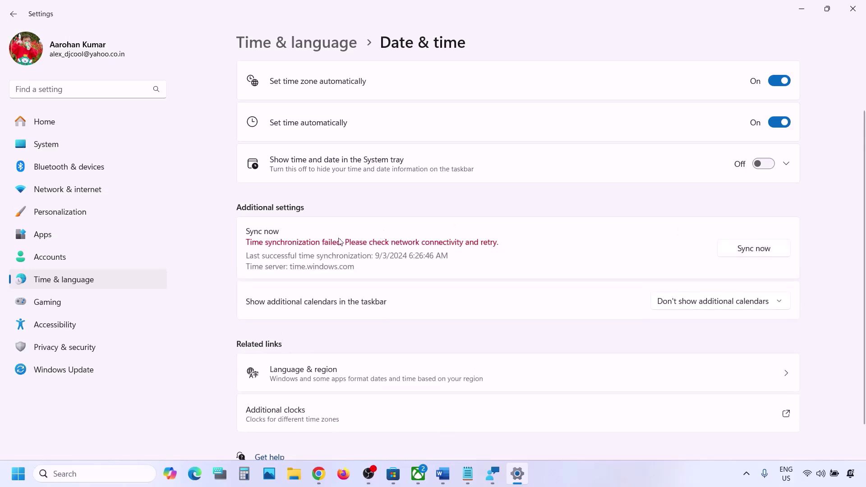
click(732, 247)
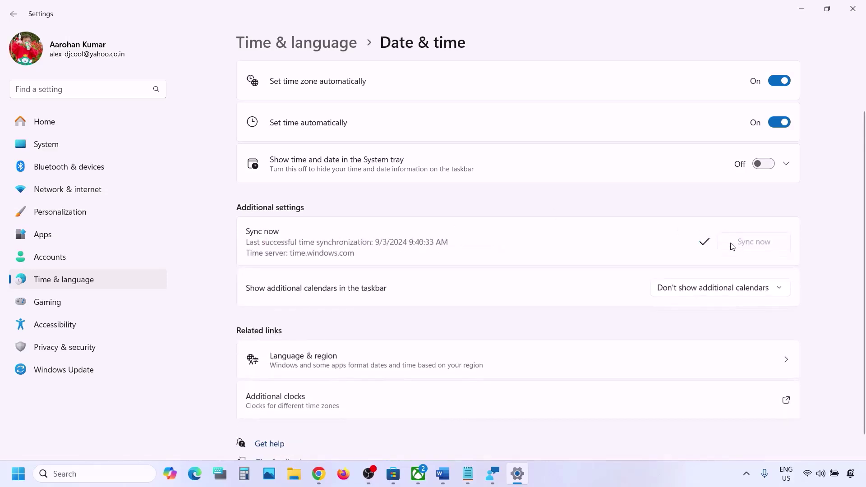
- Keep India as the region in Language & region and close Settings
click(61, 280)
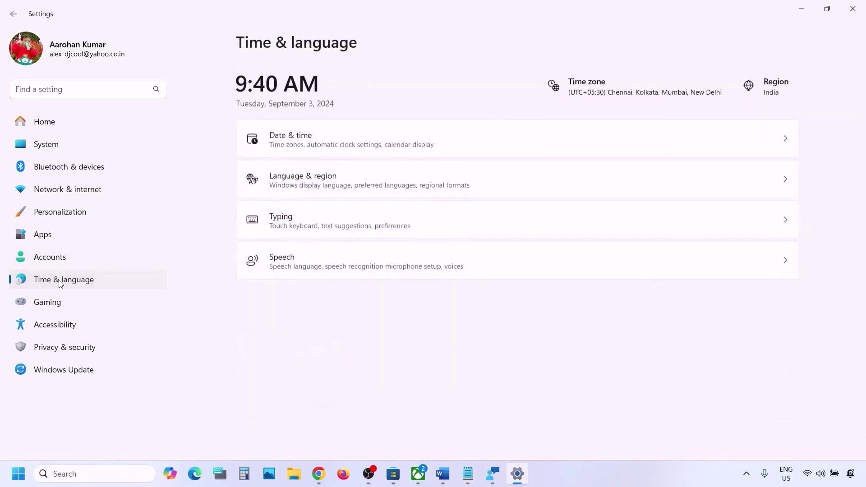
click(341, 181)
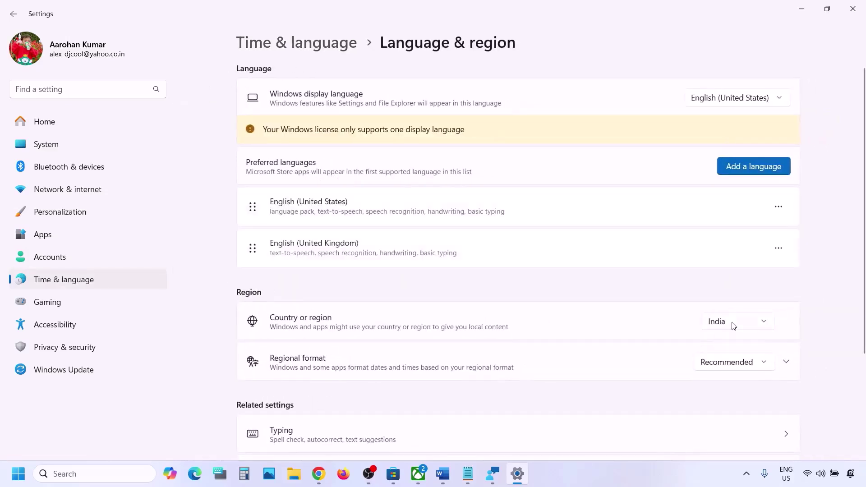
click(733, 324)
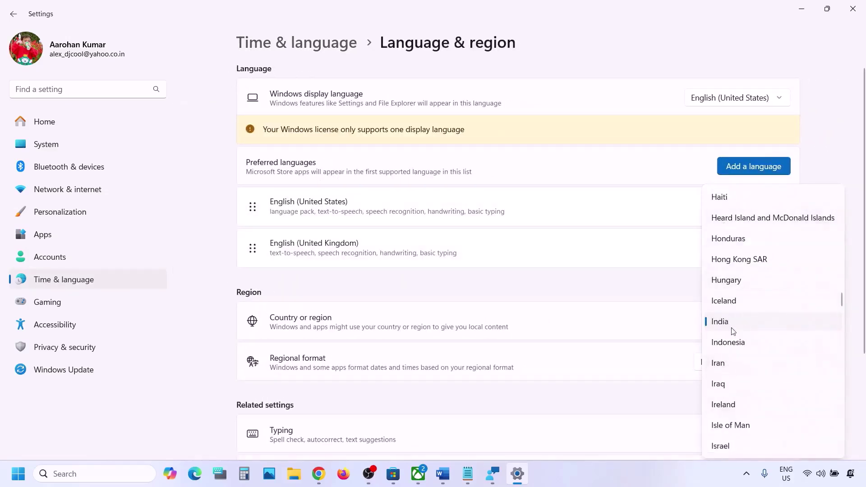
click(739, 325)
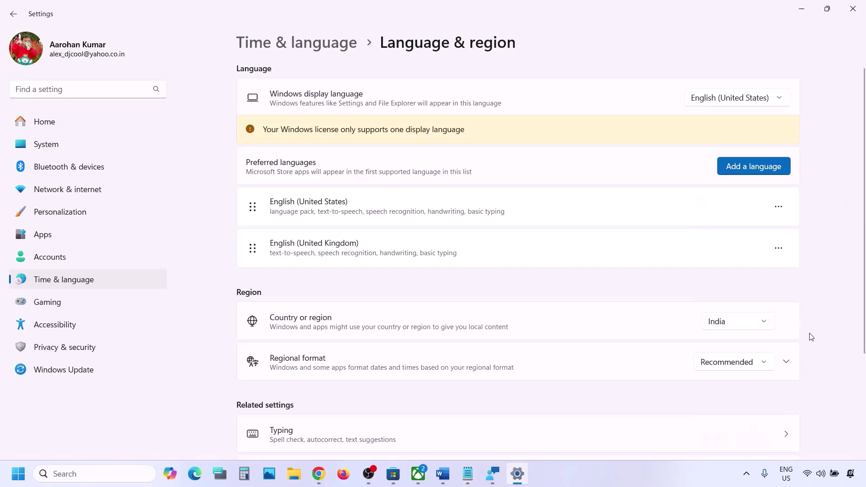
click(853, 8)
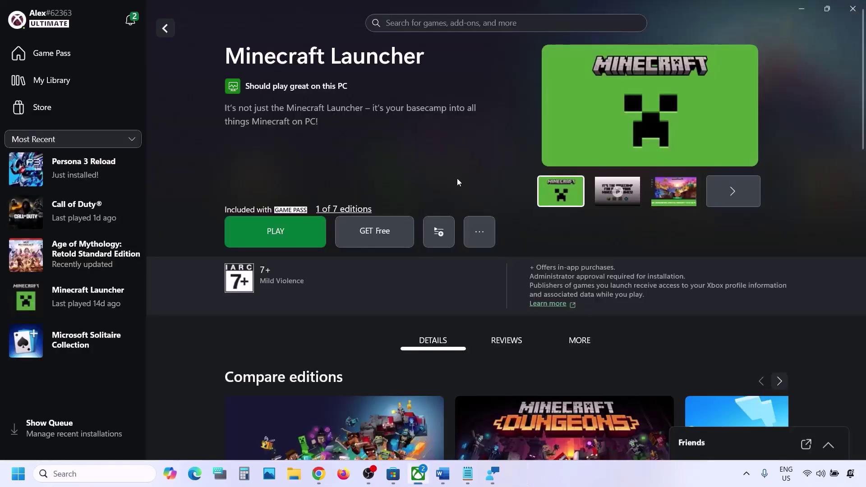
click(442, 474)
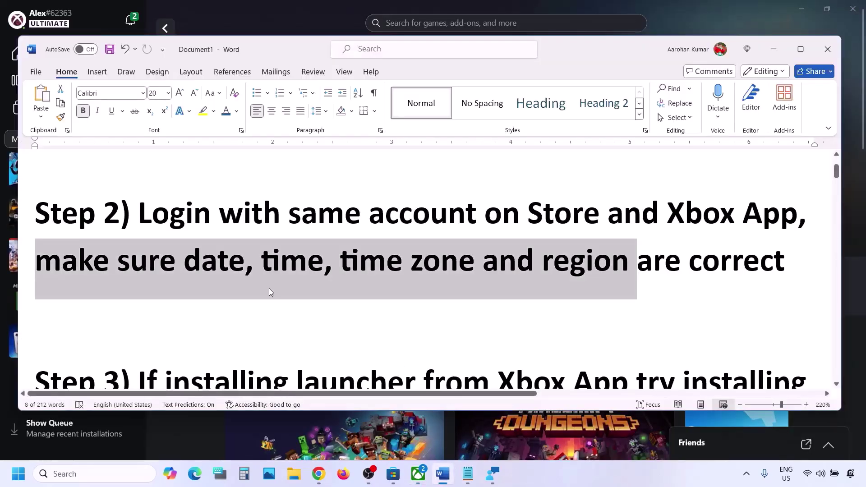
scroll(270, 289, down, 1)
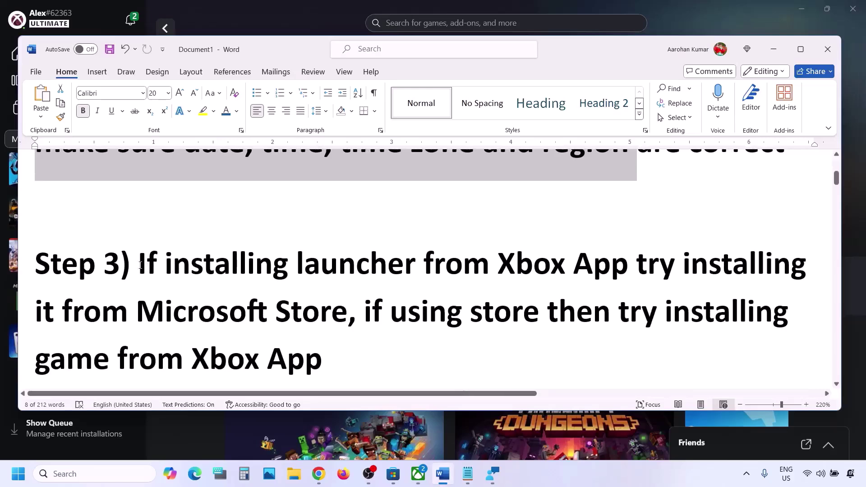
drag(139, 265, 348, 315)
click(417, 474)
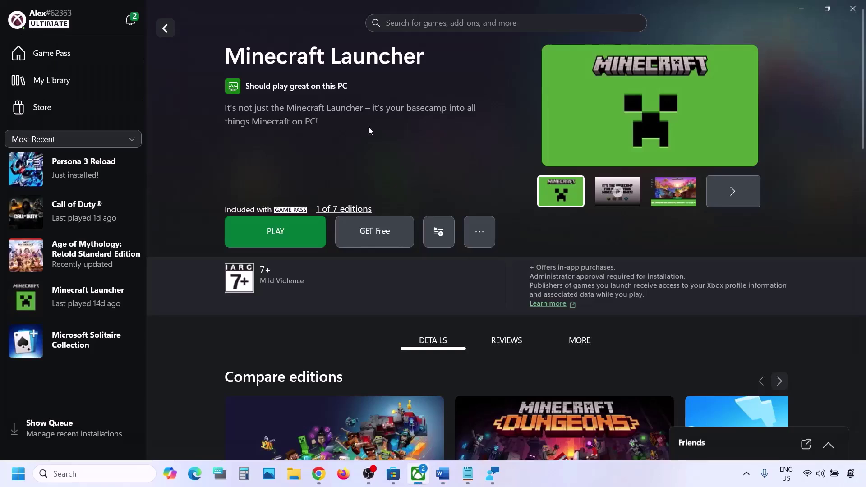
click(392, 475)
- Search 'mine' in Microsoft Store and open the Minecraft Launcher product page
scroll(373, 79, up, 5)
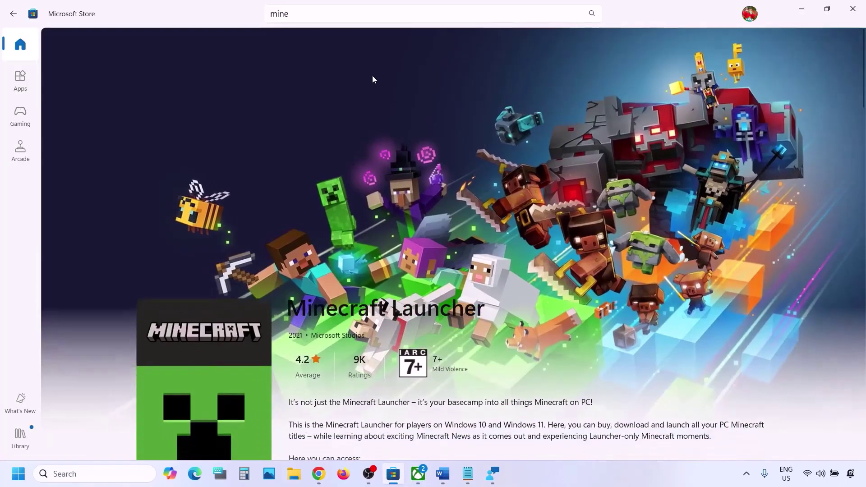
click(306, 21)
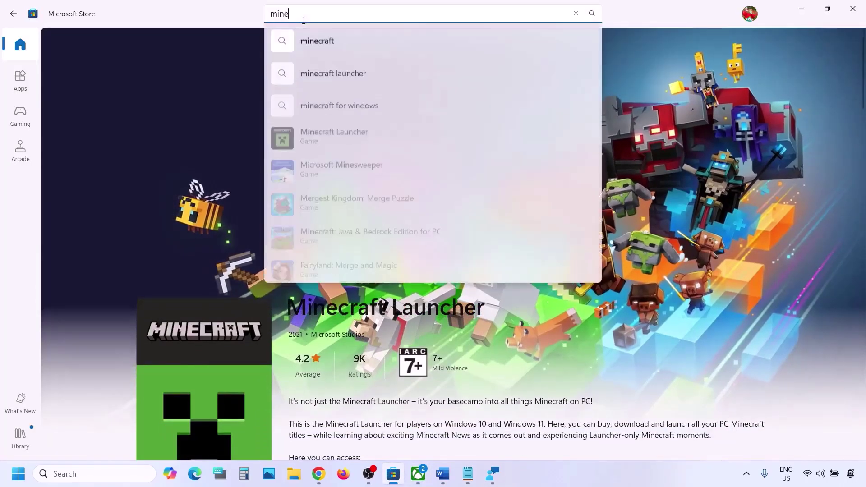
click(336, 134)
scroll(354, 280, down, 5)
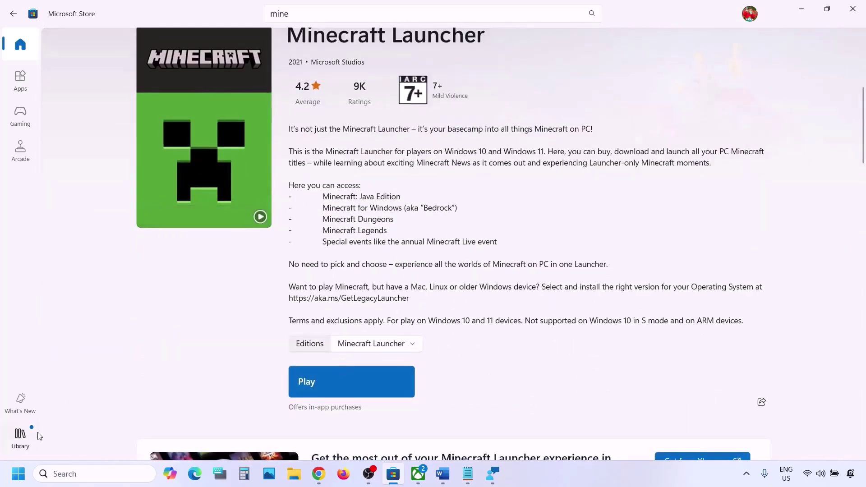
- Browse the Library's Updates & downloads list of installed apps, headed by Xbox
click(21, 436)
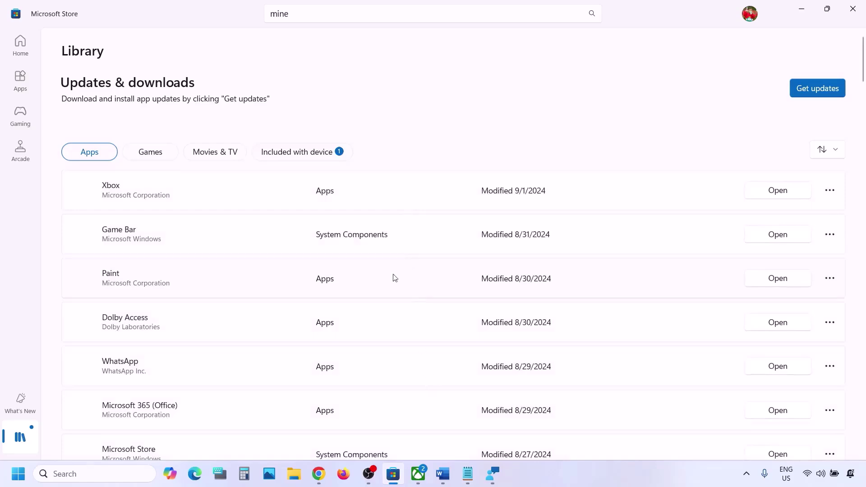
scroll(380, 330, down, 3)
scroll(380, 331, down, 15)
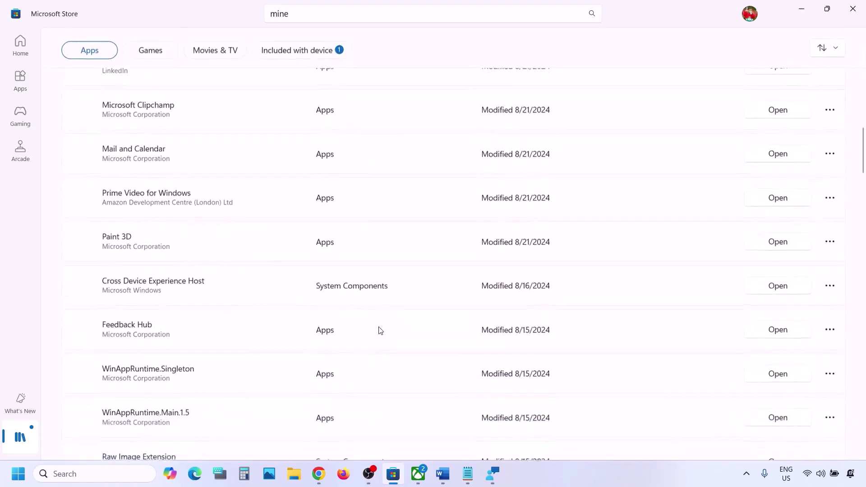
scroll(380, 331, up, 20)
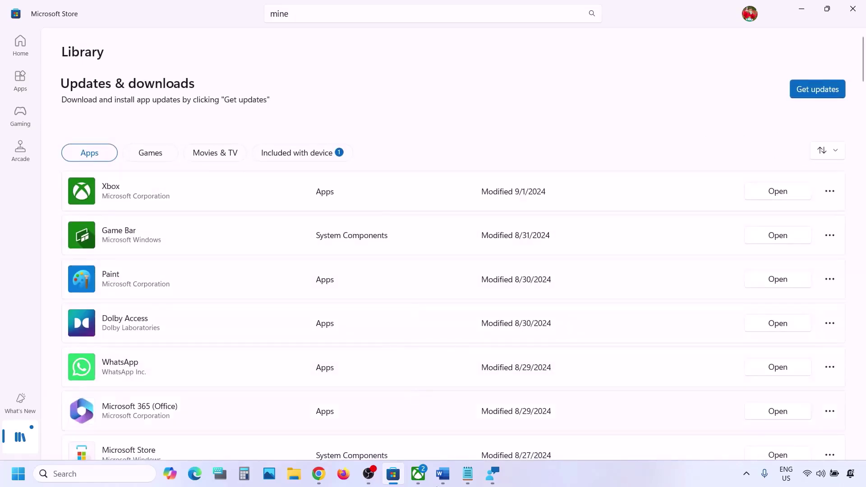
- Highlight 'using store then' and 'Xbox App' in the Word notes' Step 3
click(444, 475)
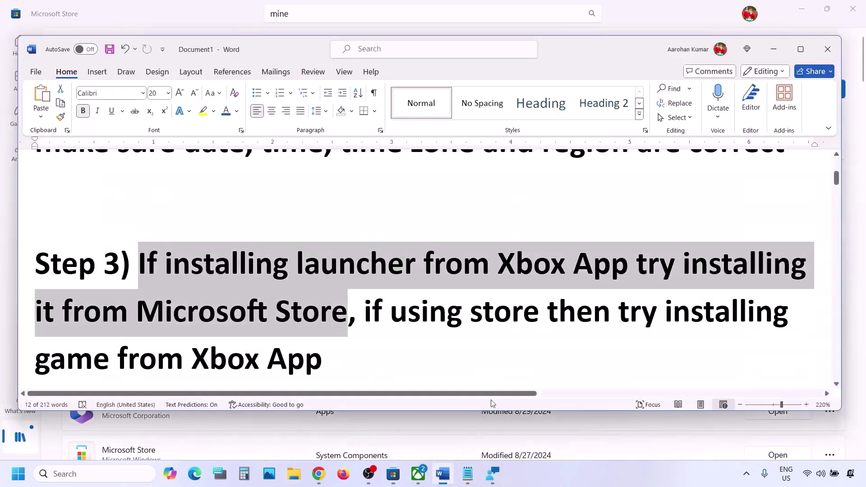
click(302, 336)
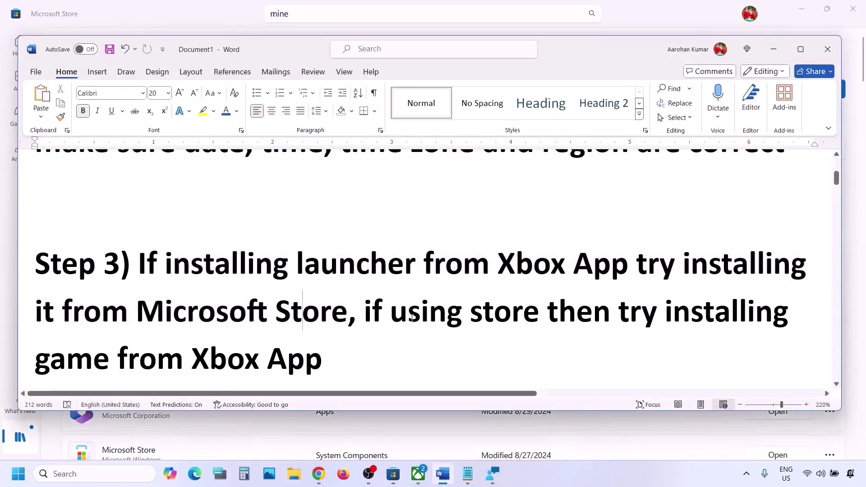
drag(412, 318, 616, 316)
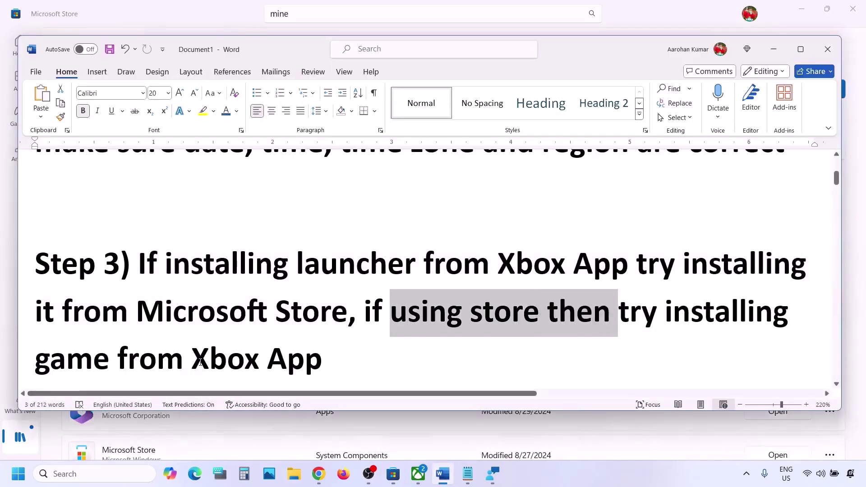
drag(201, 362, 323, 361)
click(419, 474)
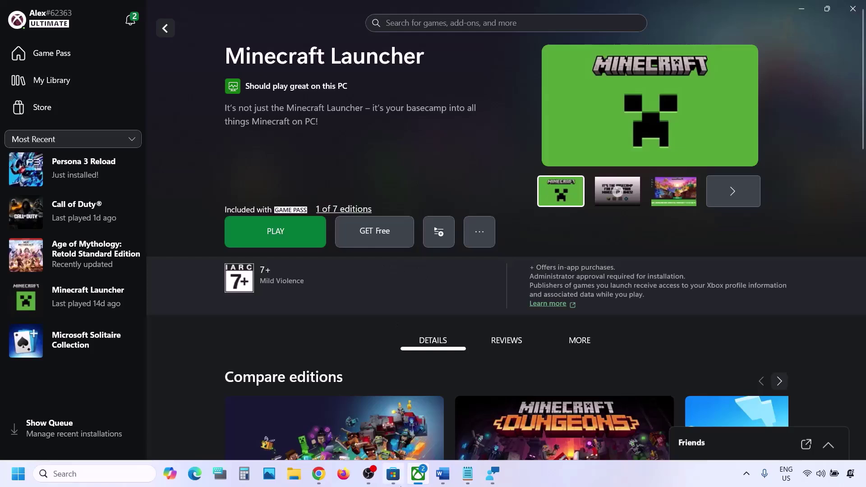
- Check the Microsoft Store library and the Minecraft Launcher page
click(395, 475)
click(317, 18)
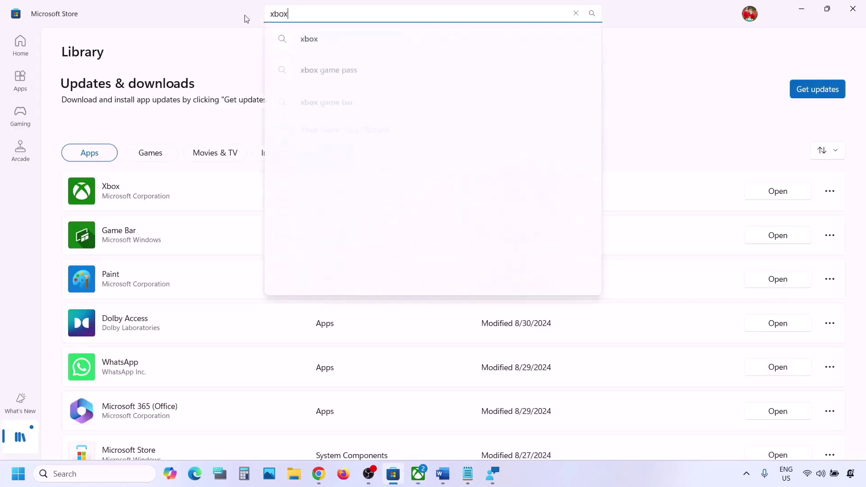
click(663, 101)
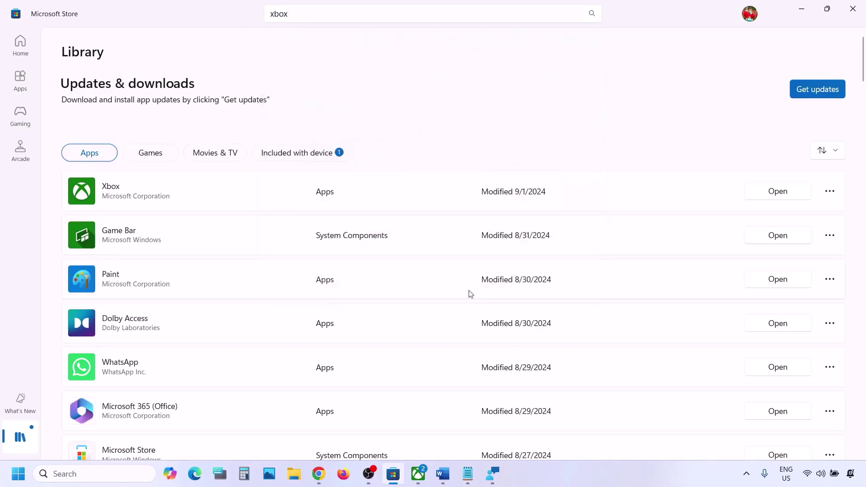
click(418, 473)
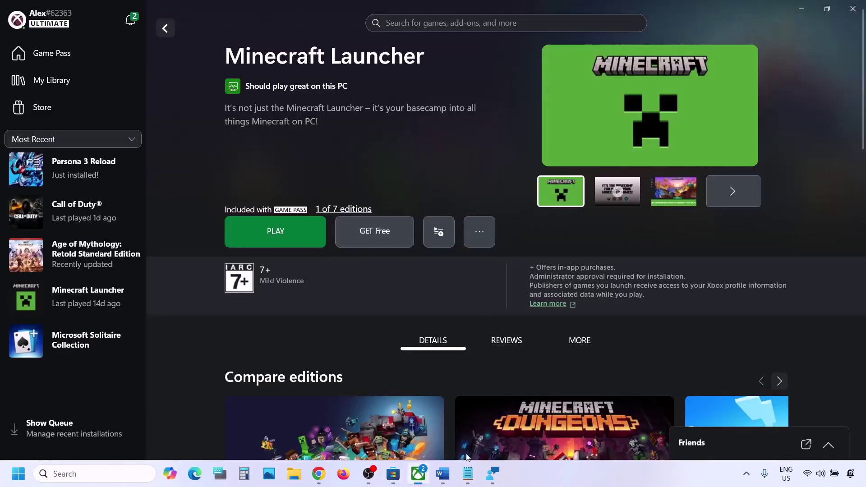
- Select Step 4's download instruction and its minecraft.net download link in Word
click(442, 473)
scroll(282, 275, down, 4)
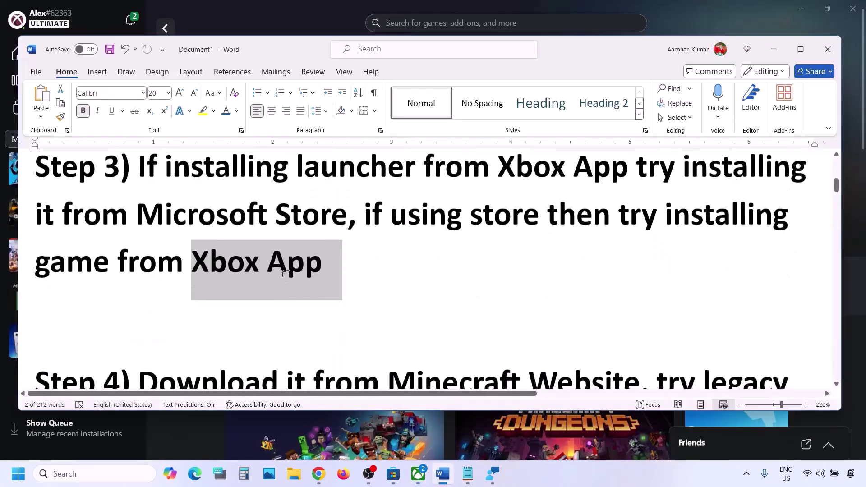
drag(169, 288, 471, 293)
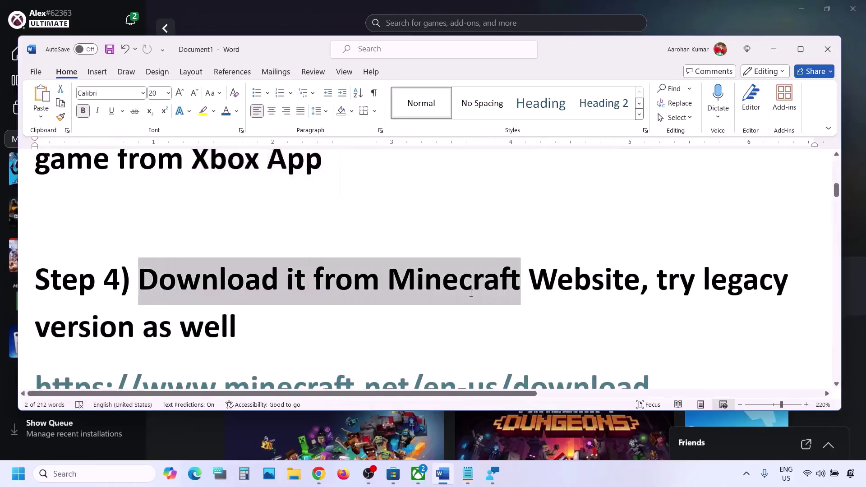
drag(542, 296, 555, 297)
scroll(675, 251, down, 3)
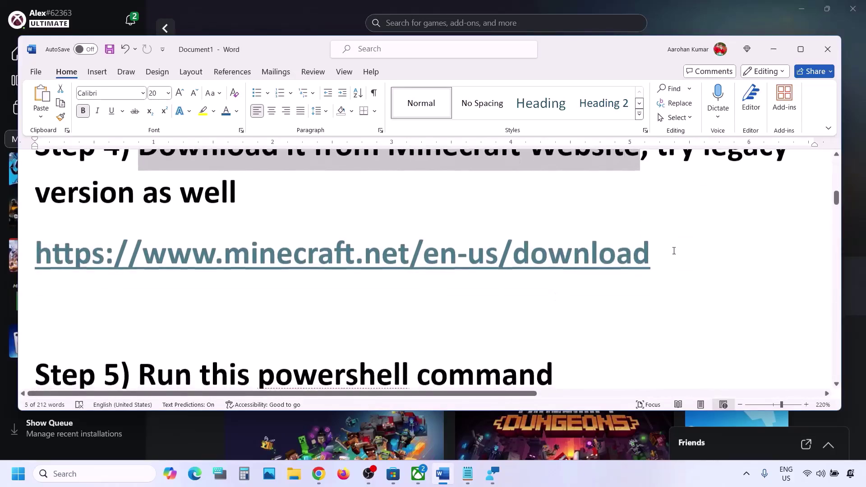
drag(675, 252, 145, 261)
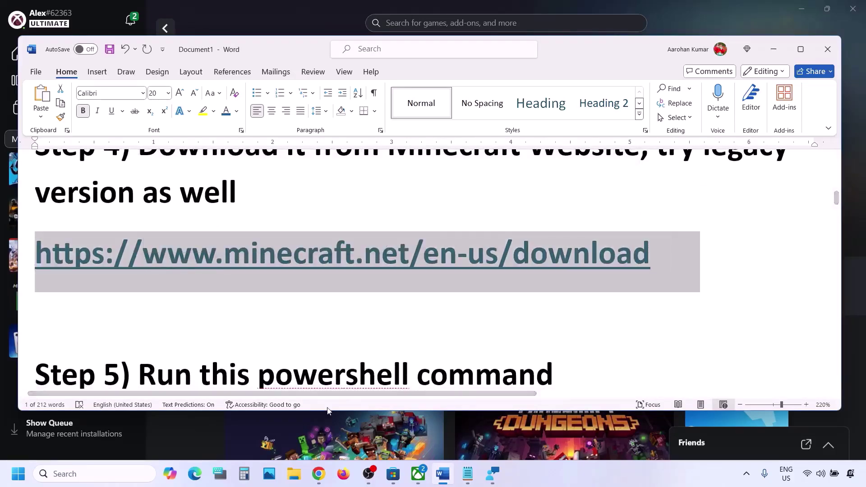
- Load the minecraft.net download page in a new Chrome tab and download the Windows 10/11 launcher
mouse_move(319, 473)
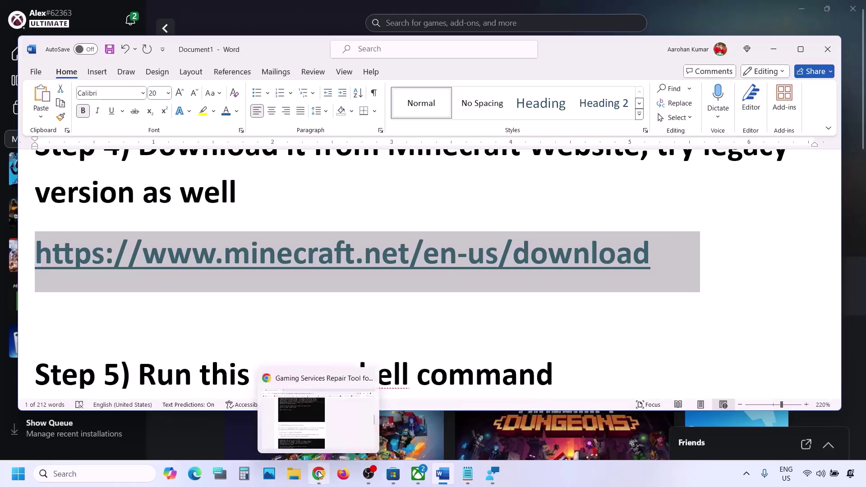
click(328, 429)
click(166, 11)
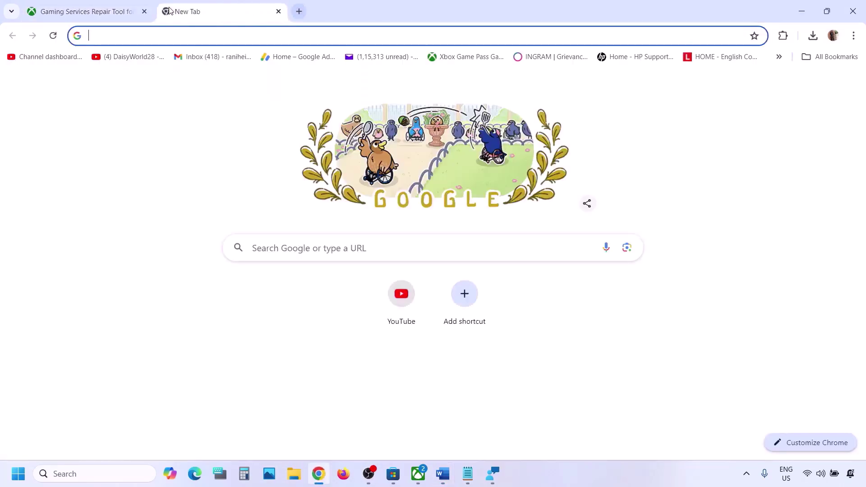
text(minecraft.net/en-us/download)
key(Return)
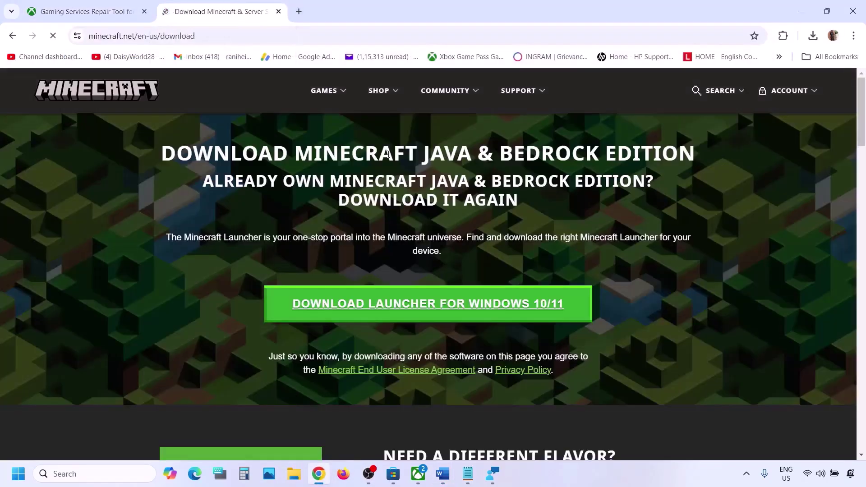
click(425, 309)
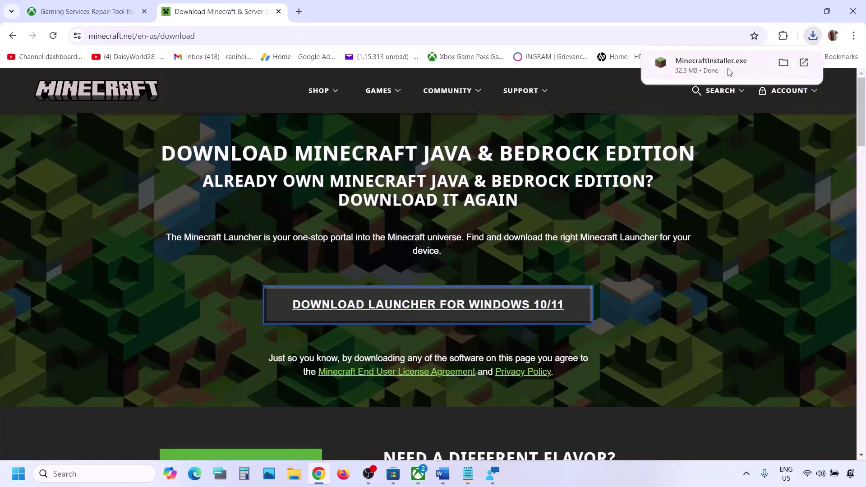
click(729, 72)
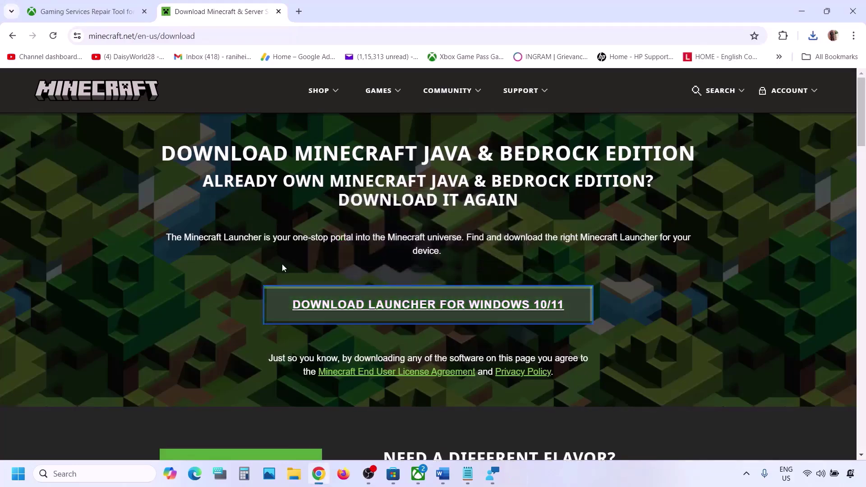
- Download the Windows legacy launcher and run MinecraftInstaller.exe from recent downloads
scroll(282, 262, down, 3)
scroll(282, 263, down, 2)
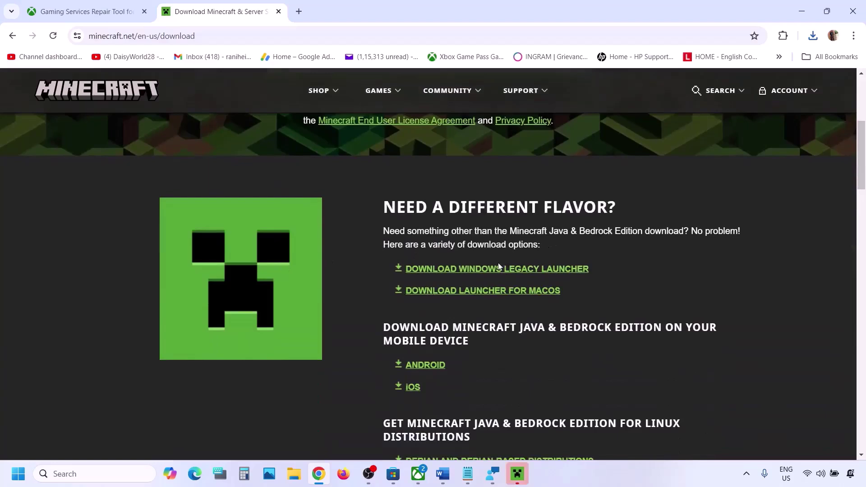
click(524, 270)
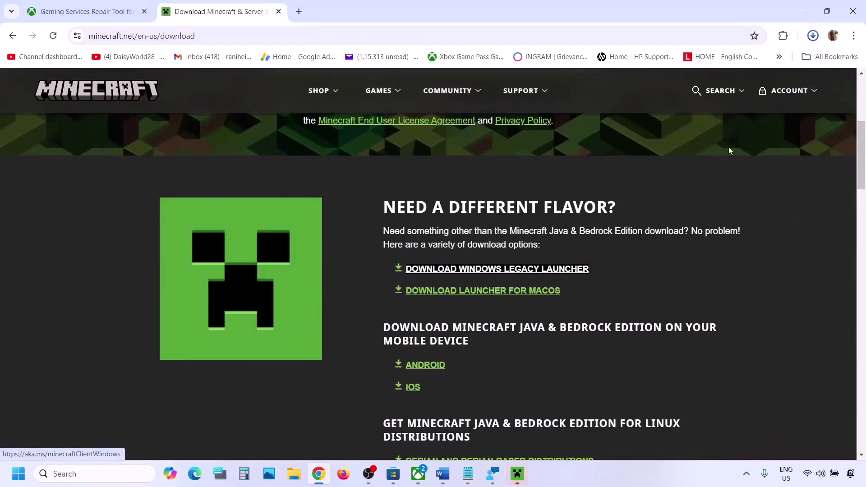
click(812, 37)
click(696, 96)
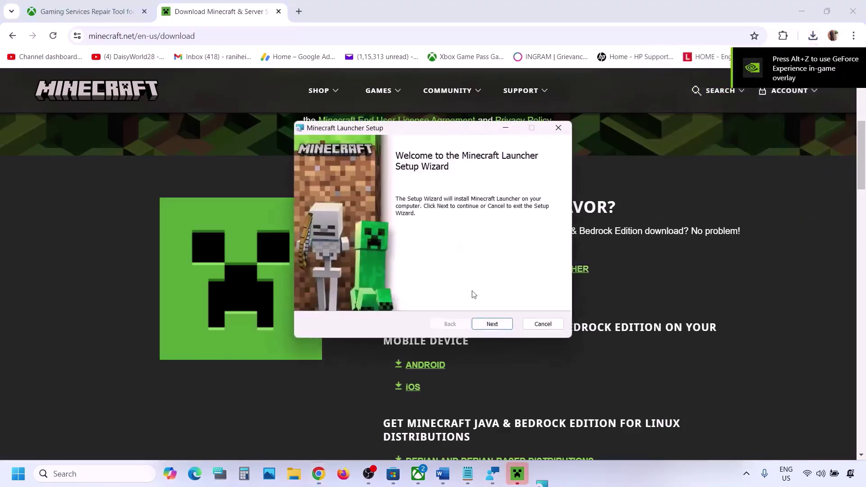
- Install Minecraft Launcher to the default C:\Program Files (x86)\ folder
click(488, 325)
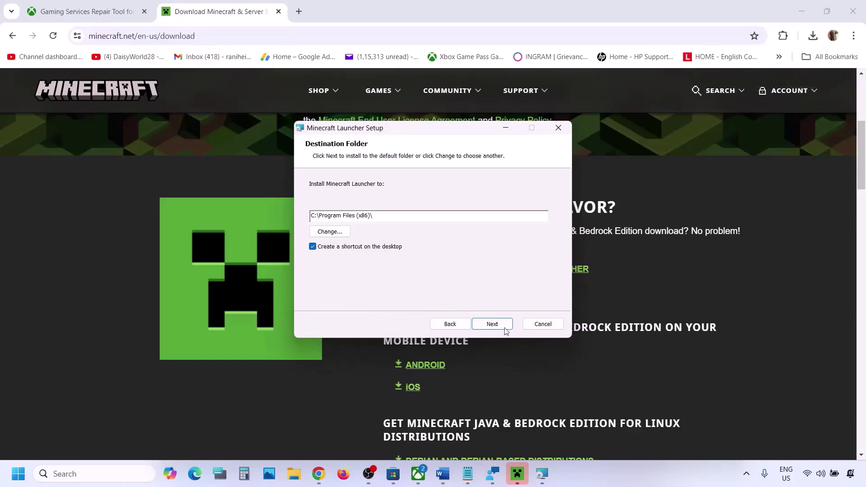
click(504, 326)
click(487, 324)
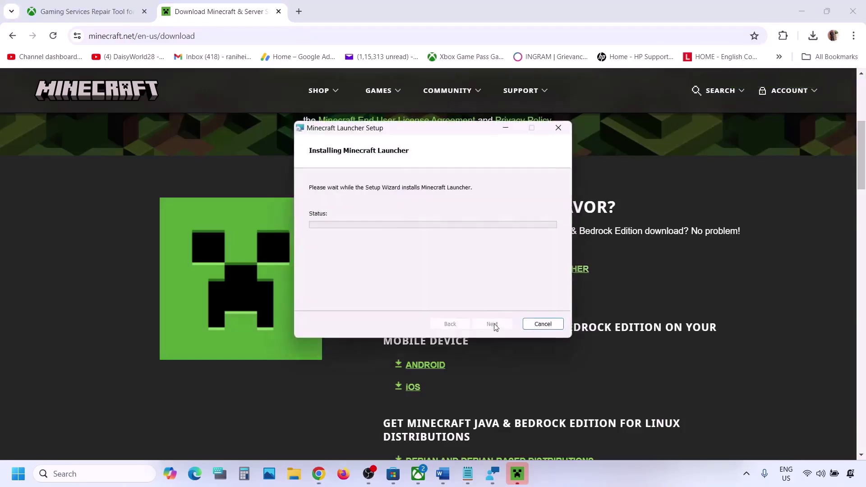
click(444, 478)
- Copy the Step 5 PowerShell command from the Word notes
scroll(325, 299, down, 5)
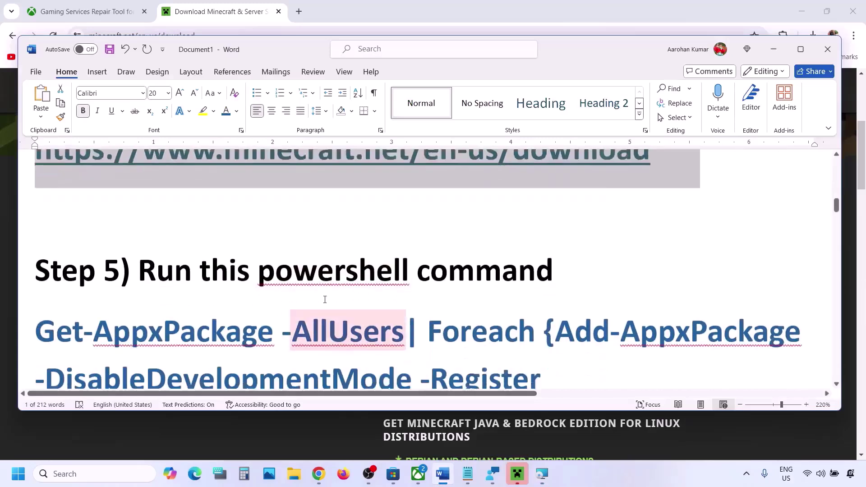
scroll(336, 284, down, 1)
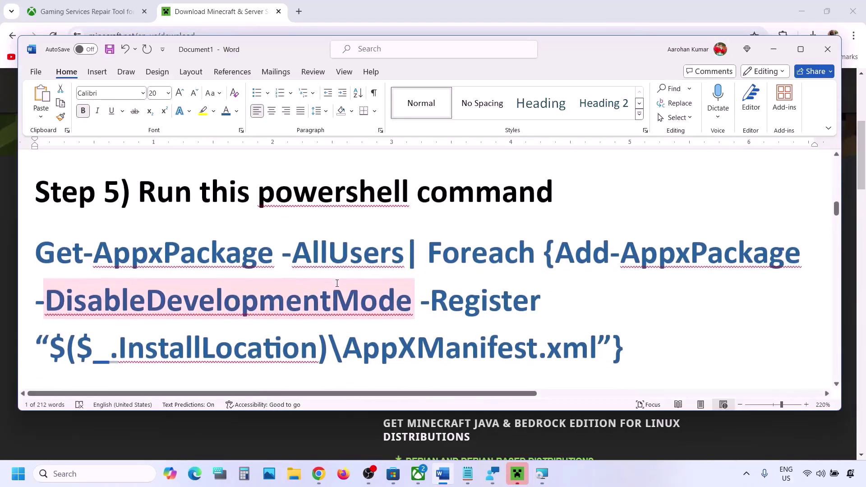
mouse_move(633, 338)
mouse_down()
mouse_move(31, 259)
mouse_move(640, 347)
mouse_up()
key(ctrl+c)
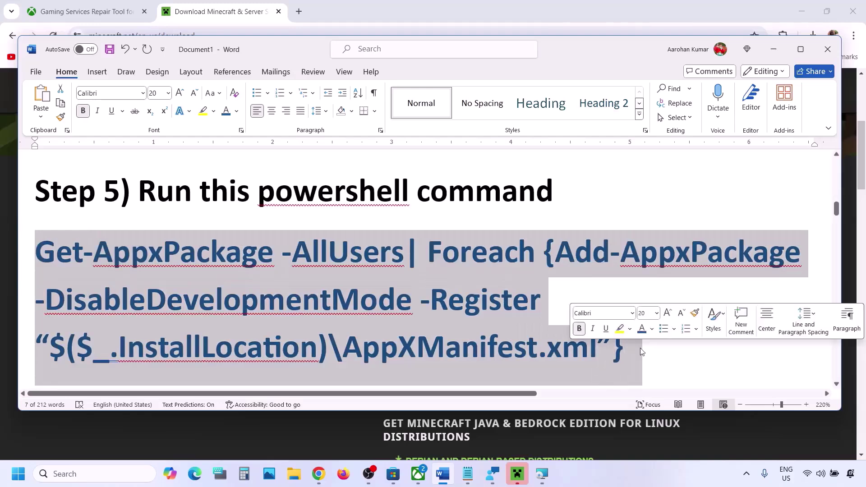
right_click(456, 323)
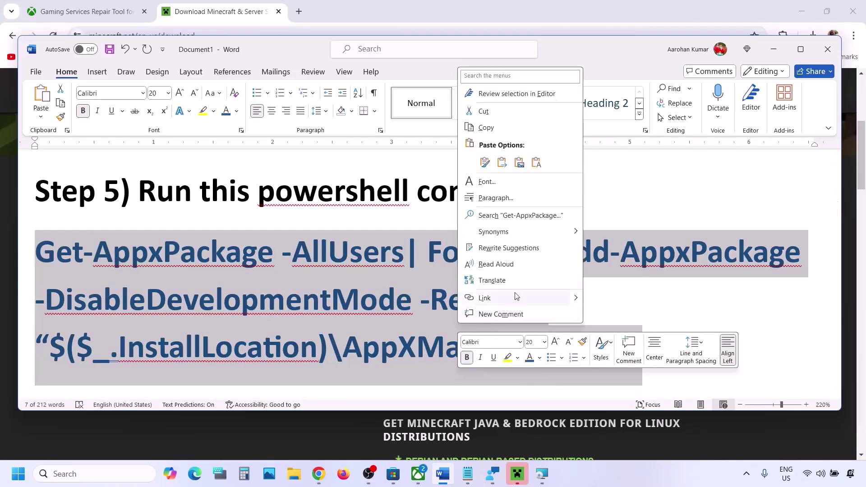
click(486, 128)
- Launch Windows PowerShell as administrator from Windows search
click(100, 480)
text(pow)
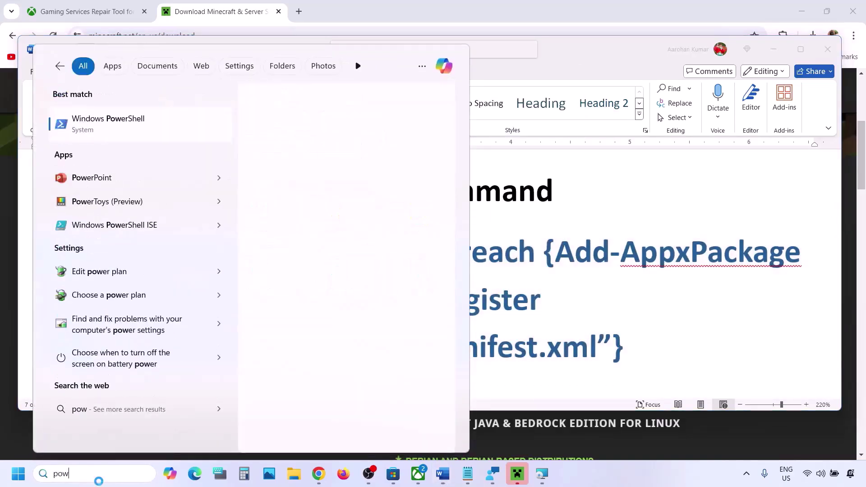
text(ershell)
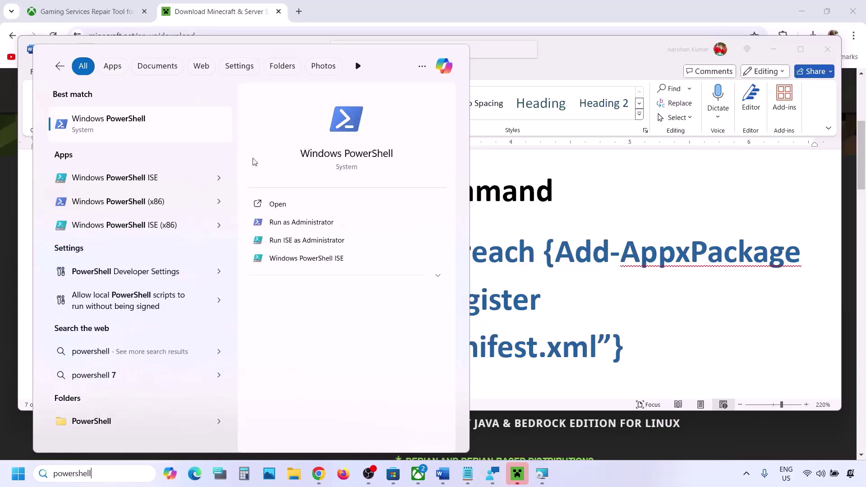
right_click(109, 131)
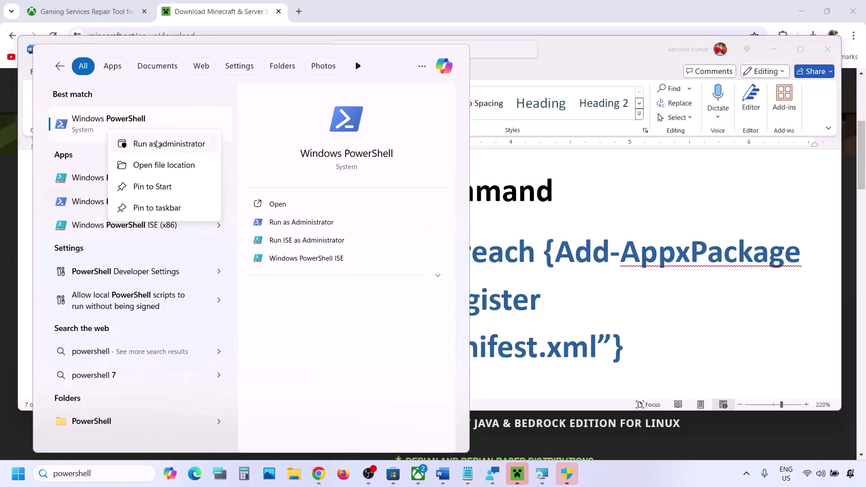
click(157, 144)
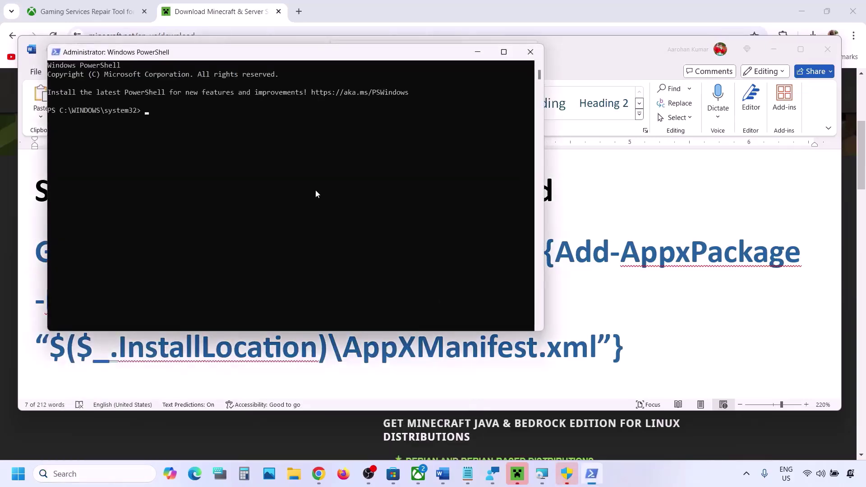
- Run the pasted Get-AppxPackage re-register command in PowerShell, then return to the Word notes
right_click(316, 194)
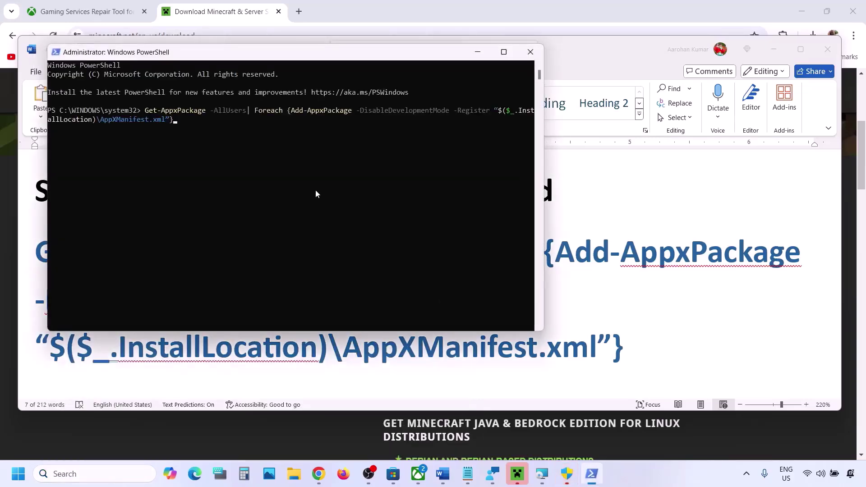
key(Return)
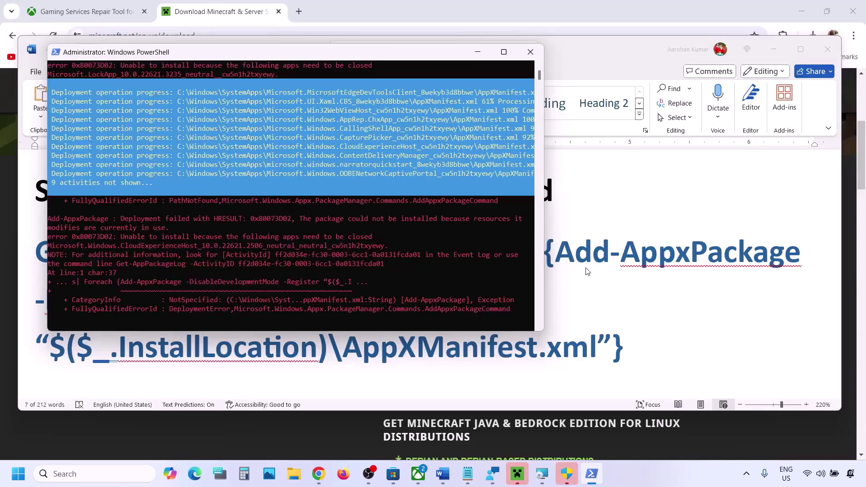
key(alt+Tab)
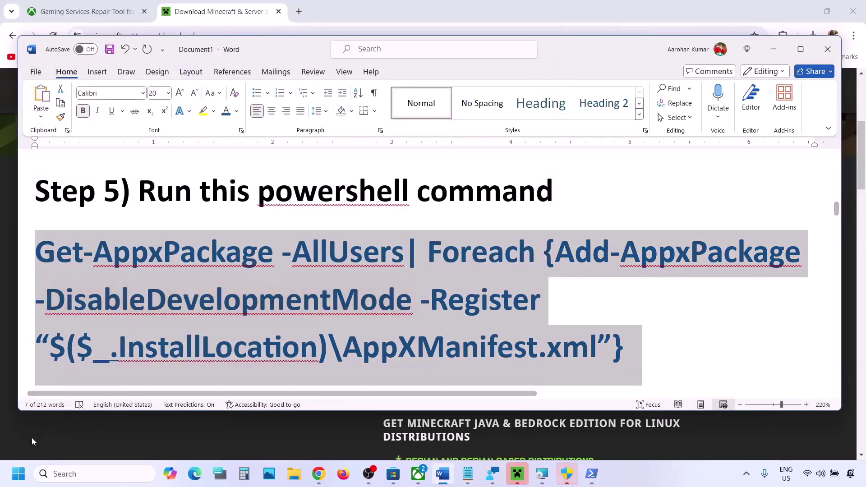
- Look up Step 6's Packages\Microsoft.WindowsStore_8wekyb3d8bbwe cache path in Word and bring up File Explorer
click(18, 473)
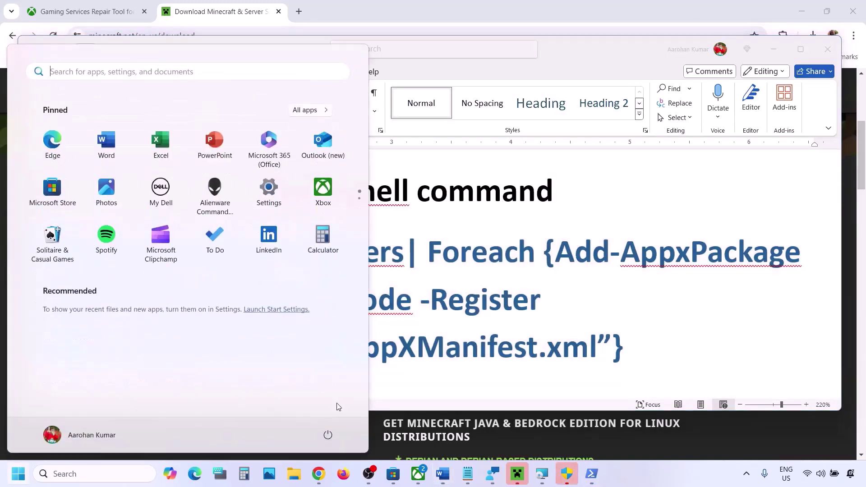
click(328, 434)
click(490, 307)
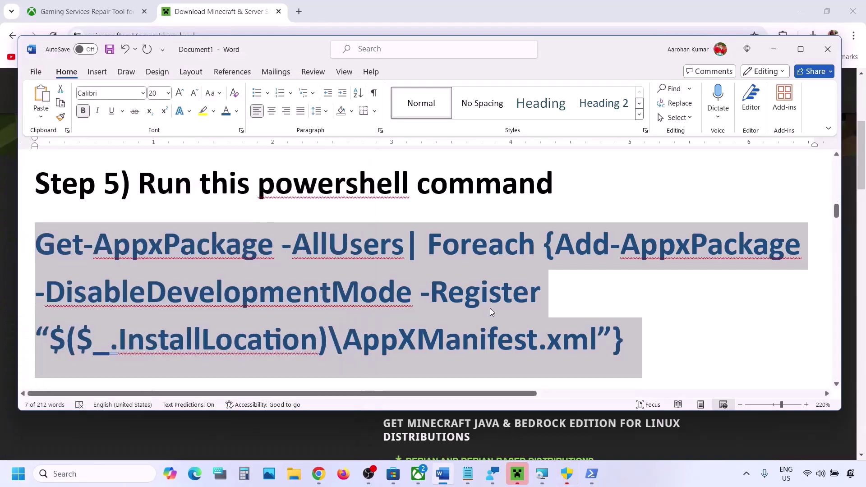
scroll(490, 308, down, 5)
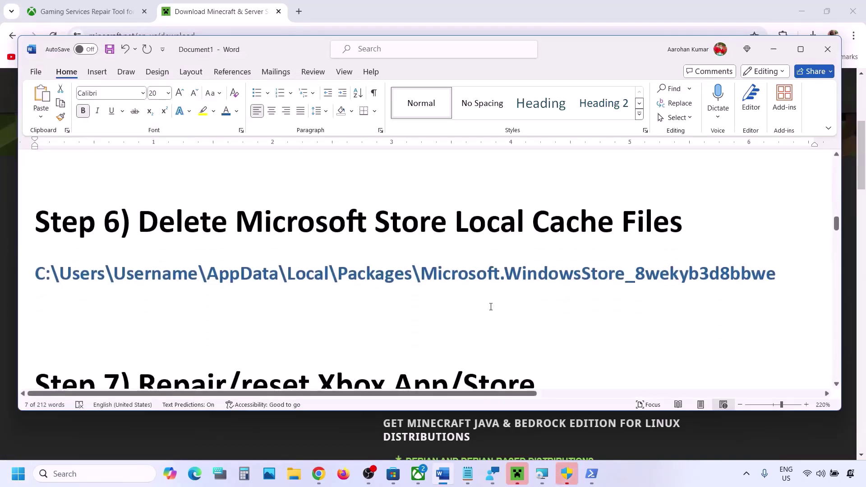
scroll(490, 307, up, 1)
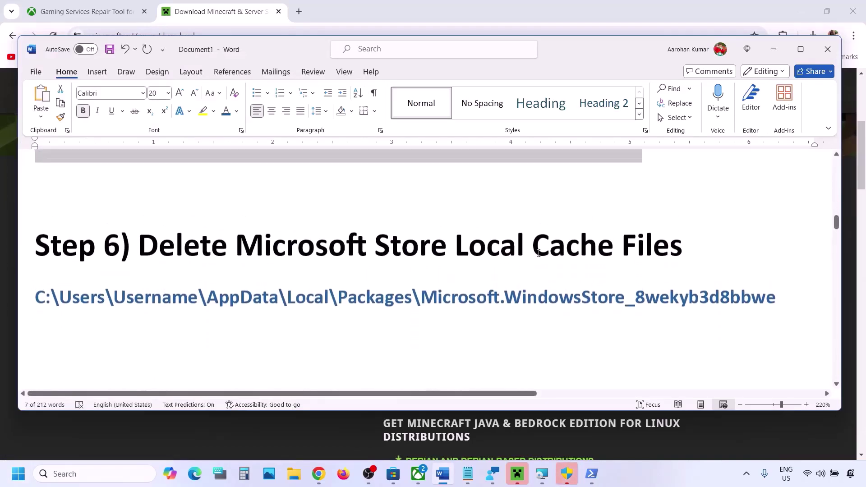
double_click(379, 299)
click(297, 482)
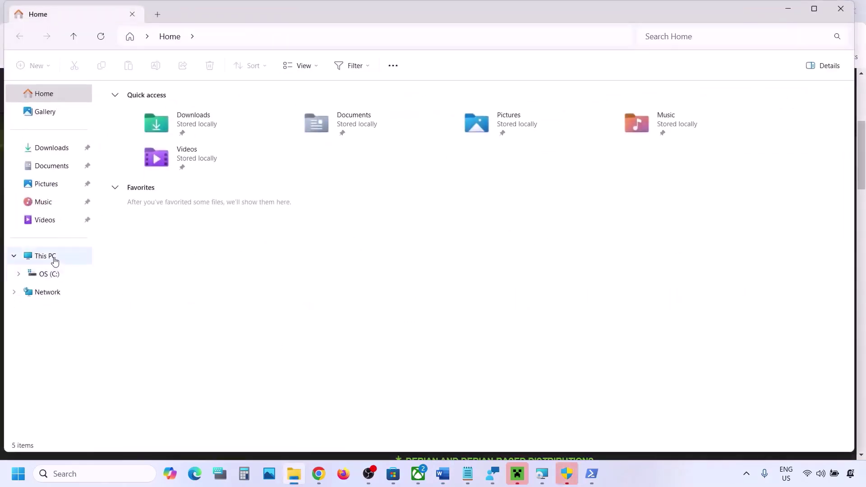
- Browse OS (C:) > Users > profile > AppData > Local, checking hidden items are shown
click(51, 257)
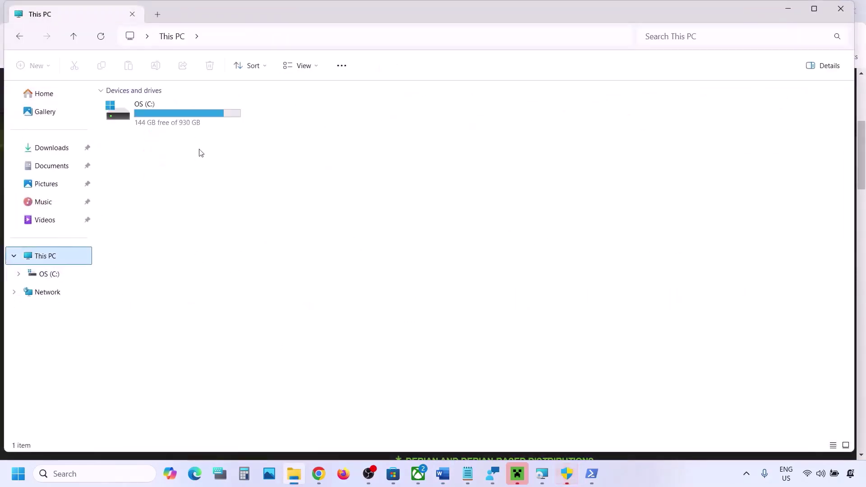
double_click(176, 127)
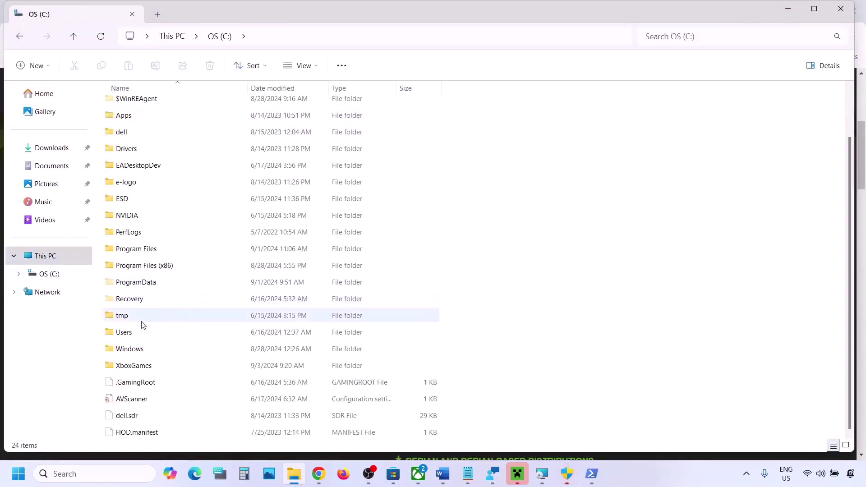
double_click(129, 332)
click(132, 110)
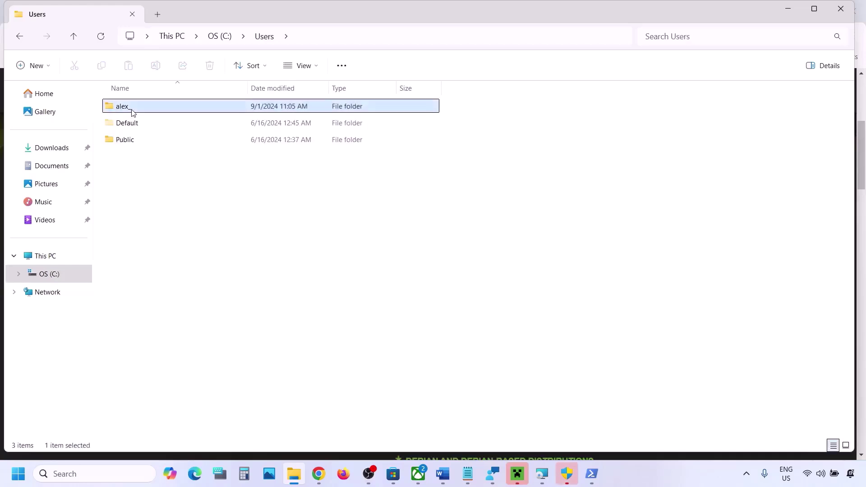
double_click(163, 107)
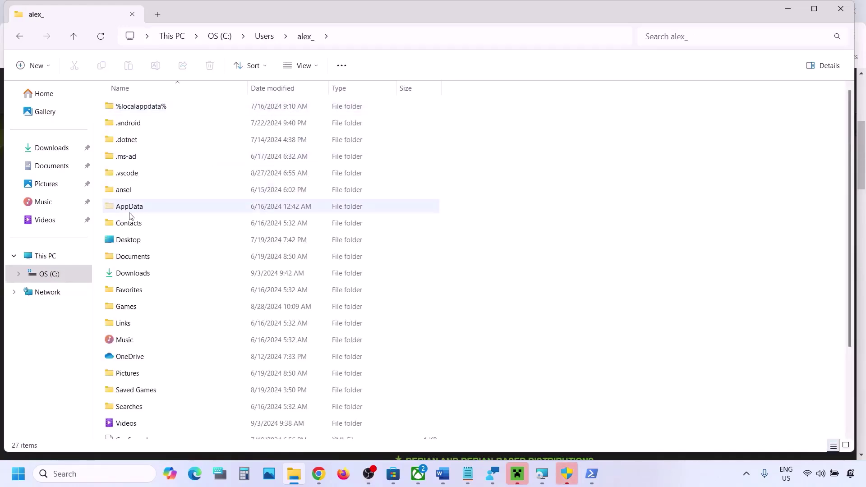
click(130, 211)
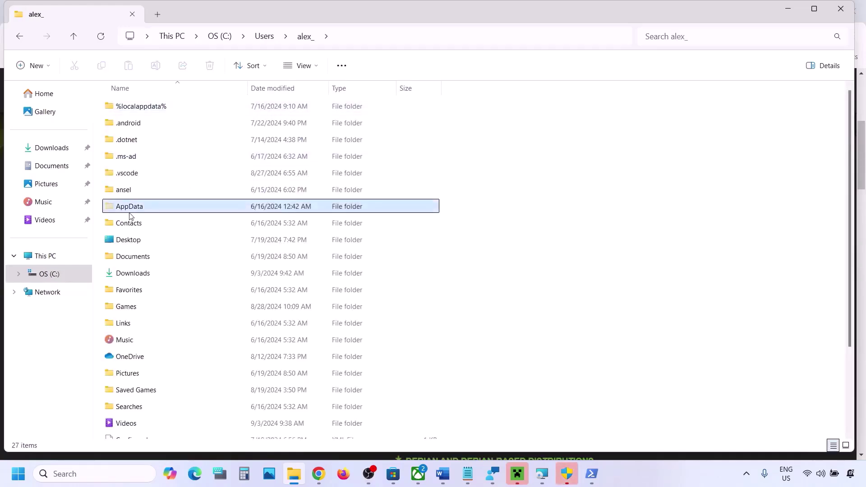
click(304, 66)
mouse_move(304, 279)
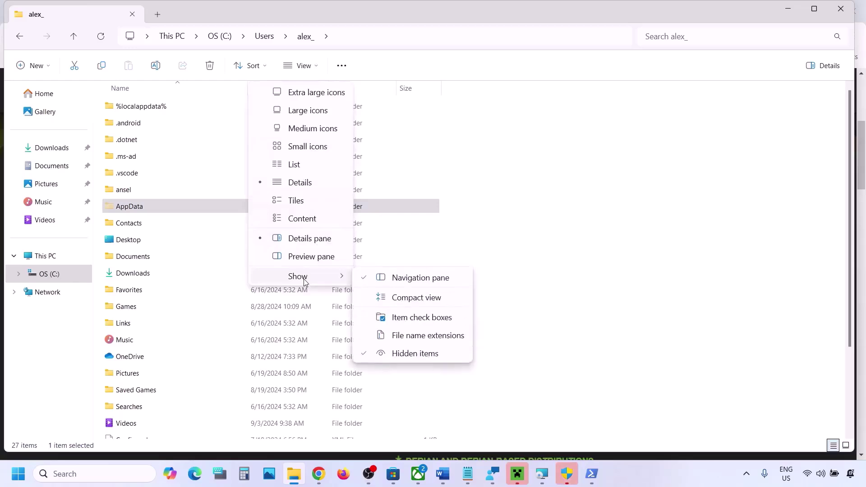
click(164, 212)
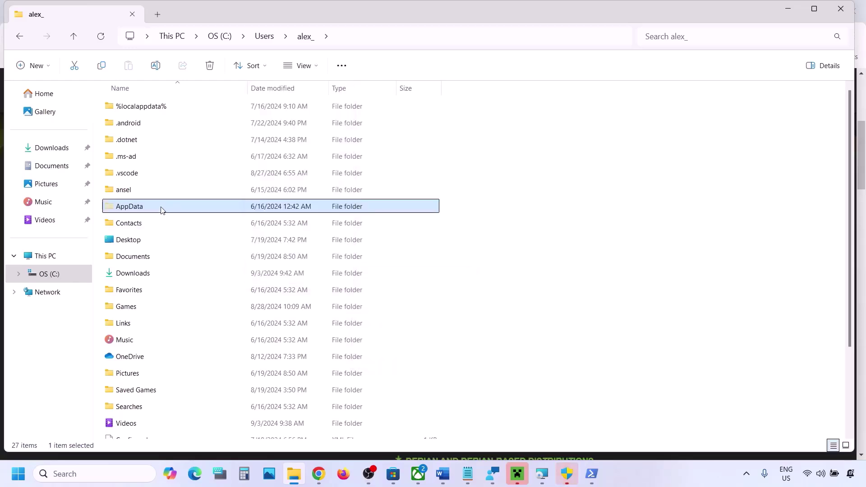
double_click(163, 211)
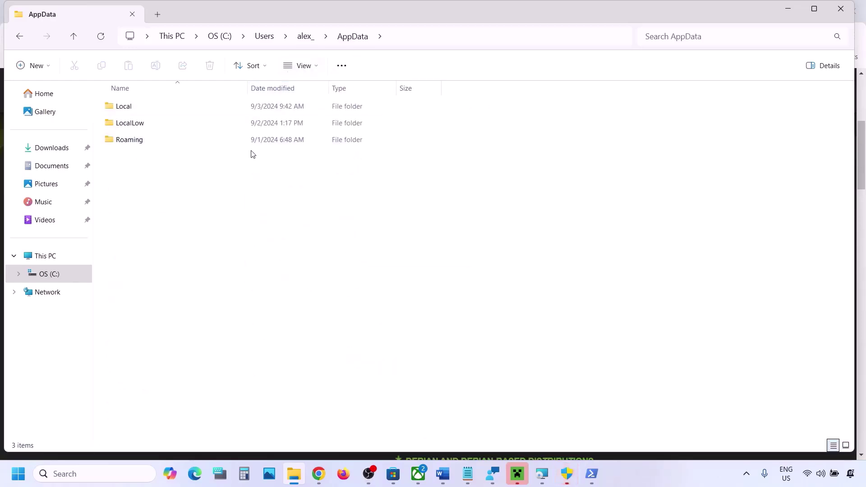
double_click(145, 108)
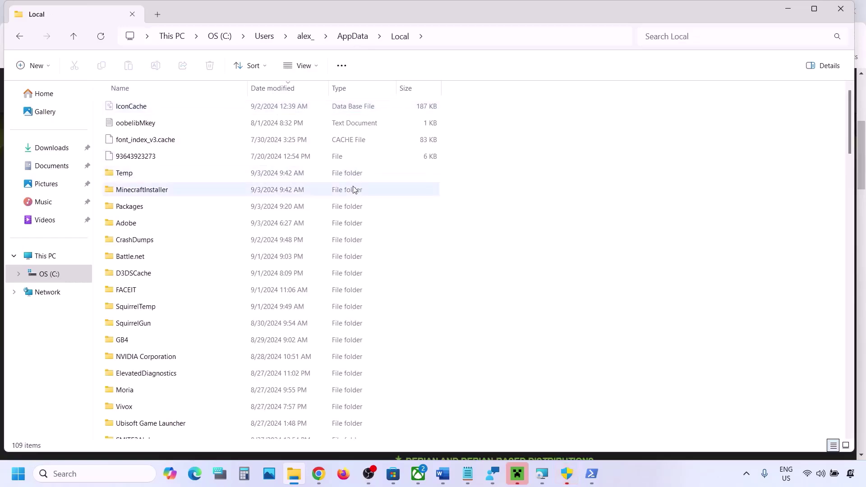
- Select Microsoft.WindowsStore_8wekyb3d8bbwe in the Word path, then go back to the Local listing
key(alt+Tab)
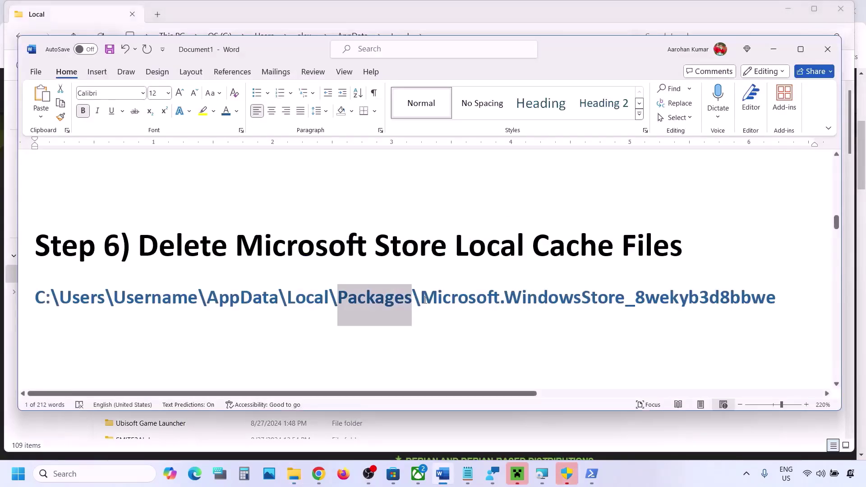
drag(425, 300, 767, 296)
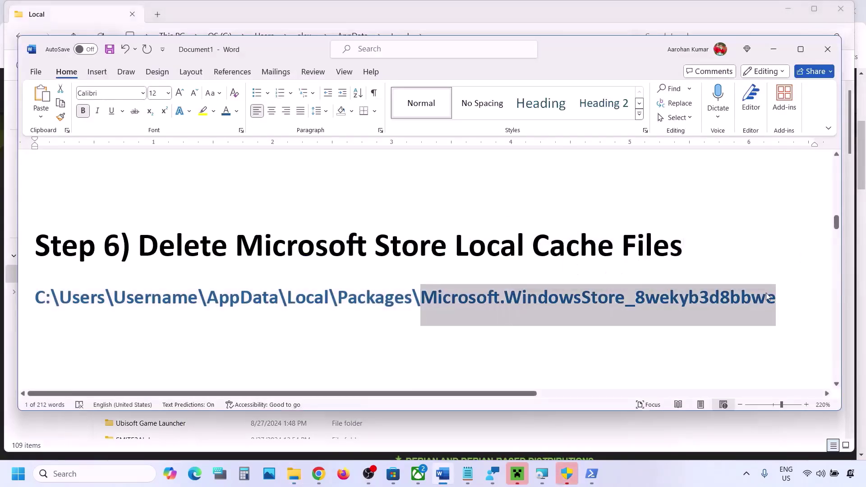
key(alt+Tab)
scroll(280, 258, down, 10)
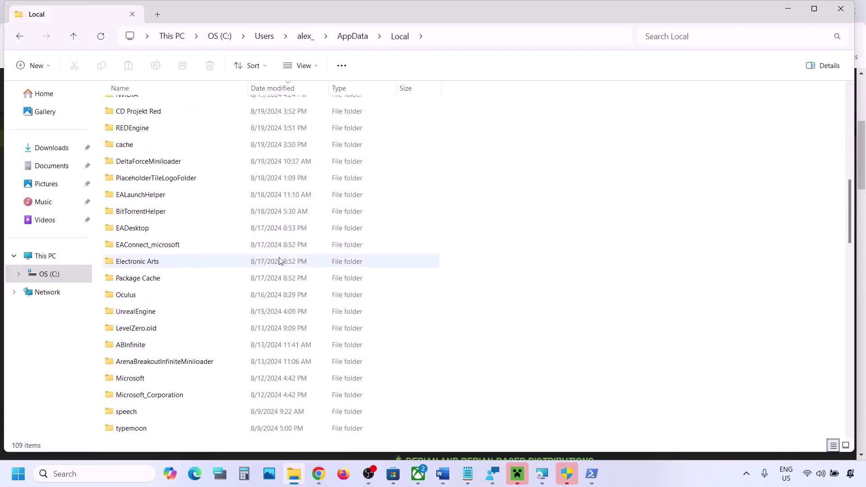
- Locate and open the Packages folder inside AppData\Local
scroll(280, 261, down, 3)
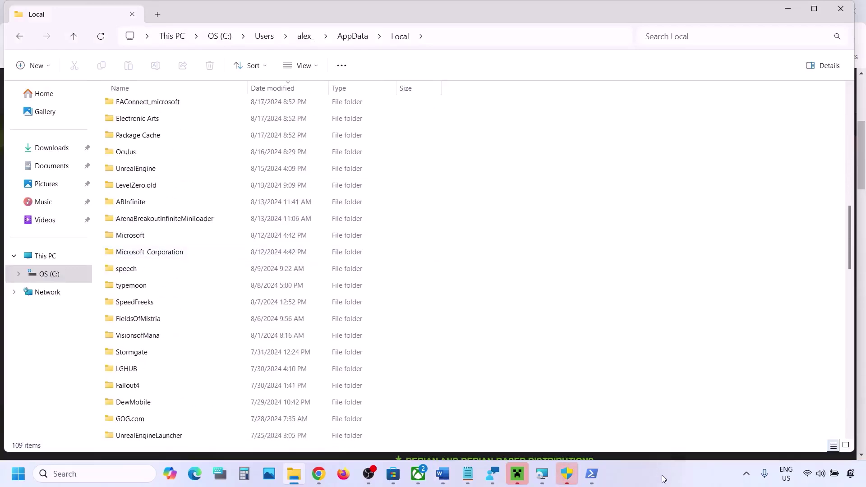
scroll(288, 329, up, 13)
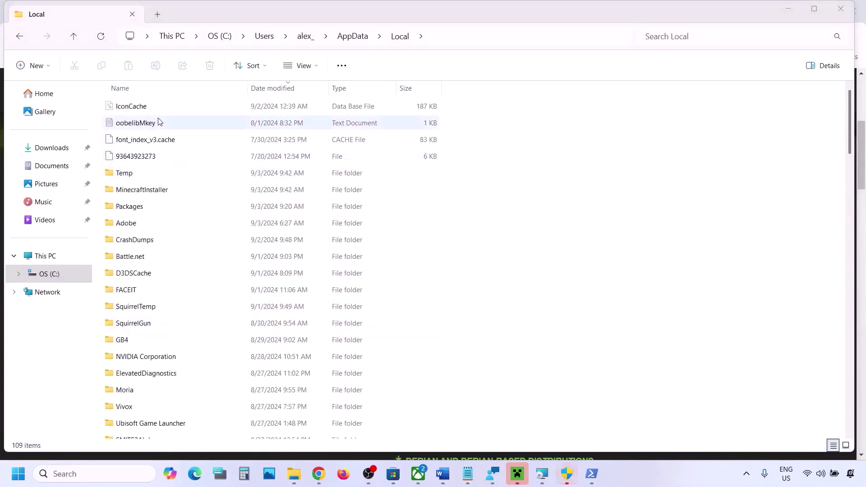
click(397, 43)
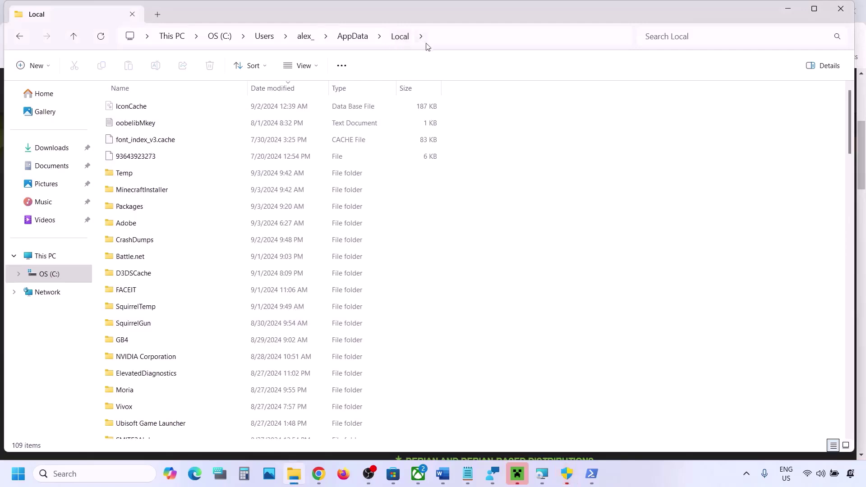
click(143, 308)
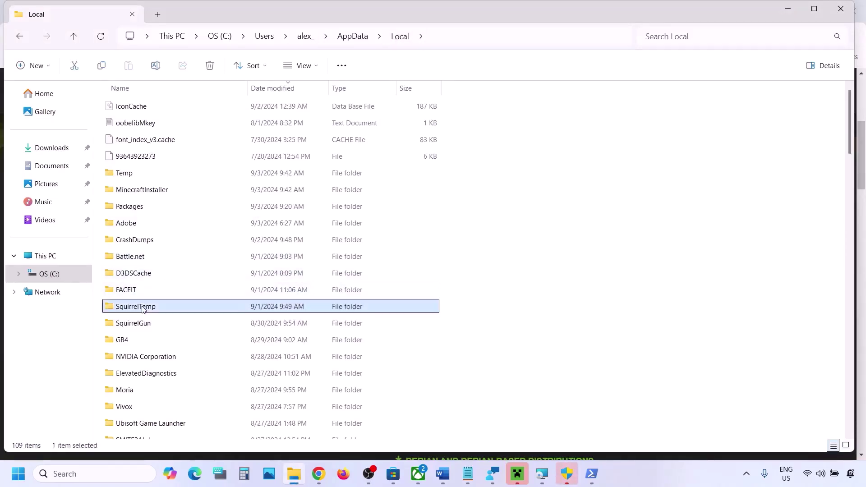
key(p)
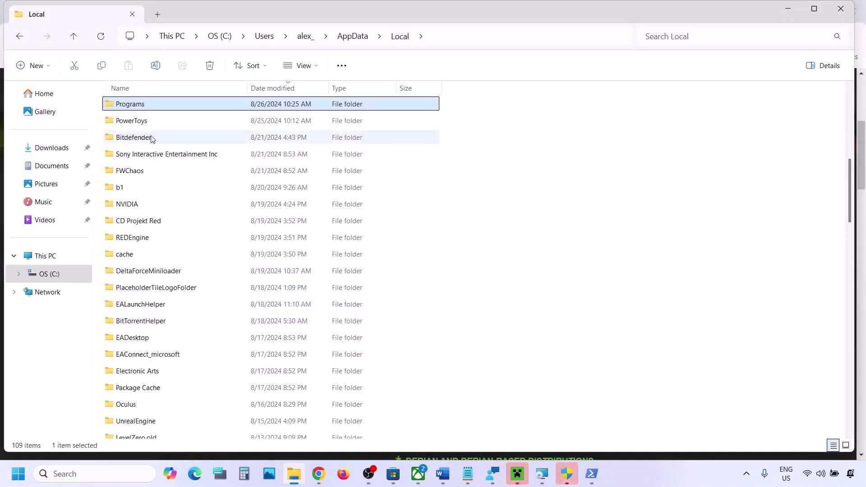
scroll(152, 138, up, 2)
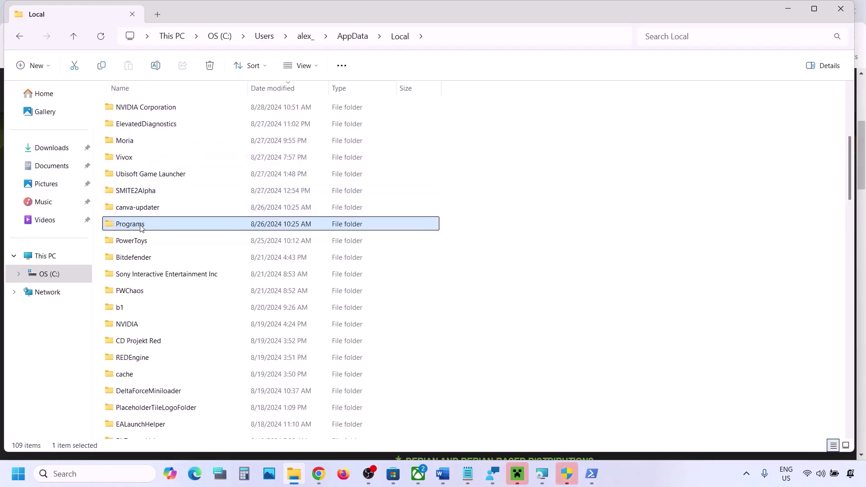
click(141, 227)
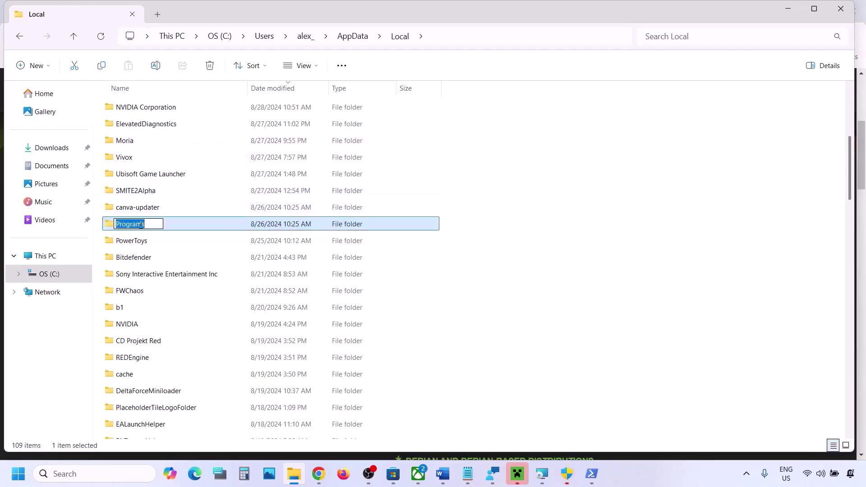
click(164, 195)
text(pa)
scroll(177, 169, up, 6)
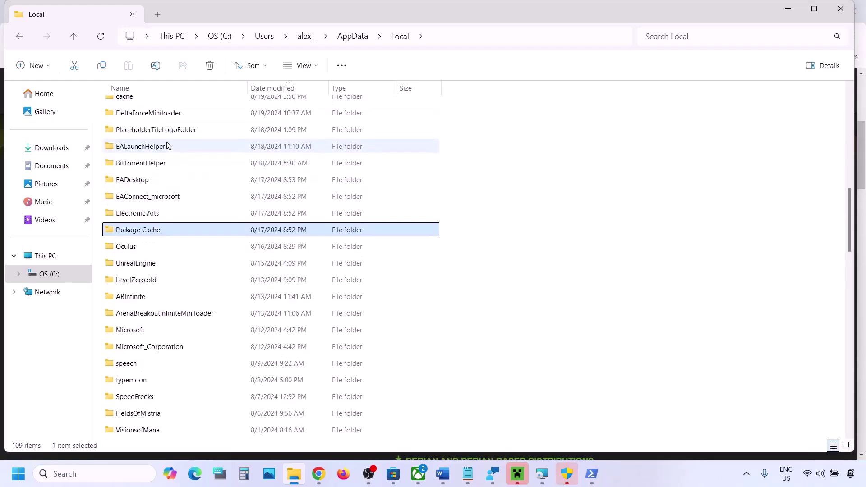
scroll(167, 143, up, 3)
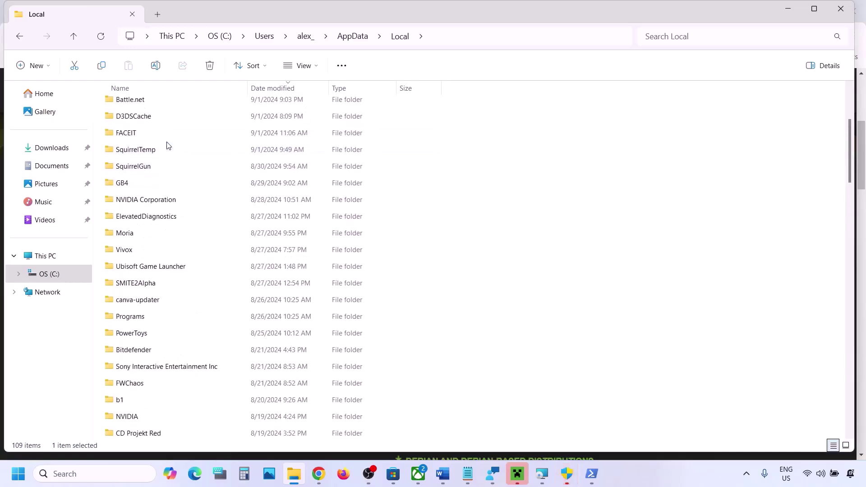
scroll(158, 227, up, 3)
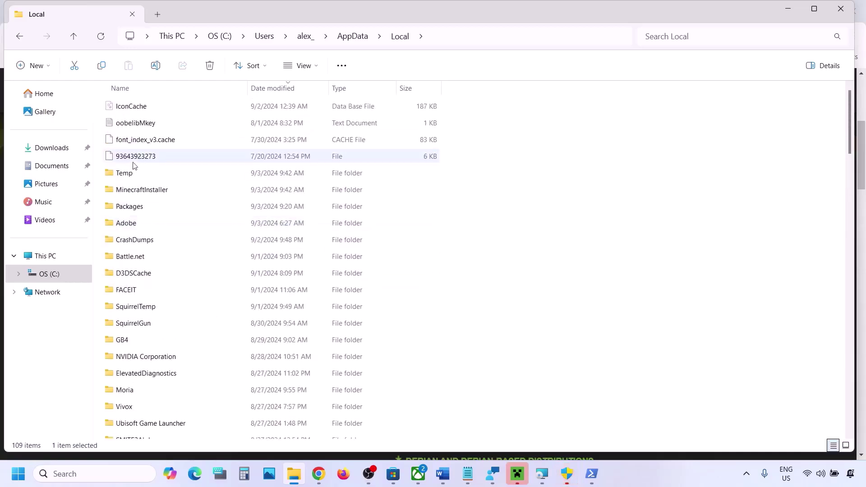
click(135, 208)
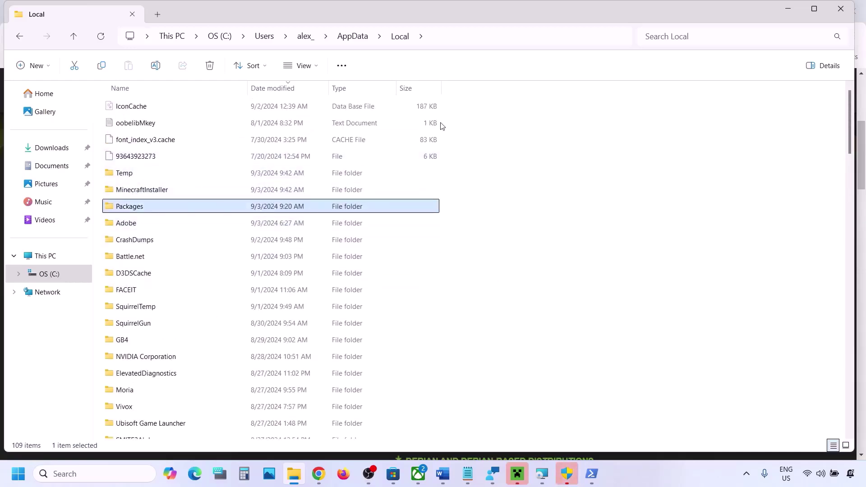
click(445, 44)
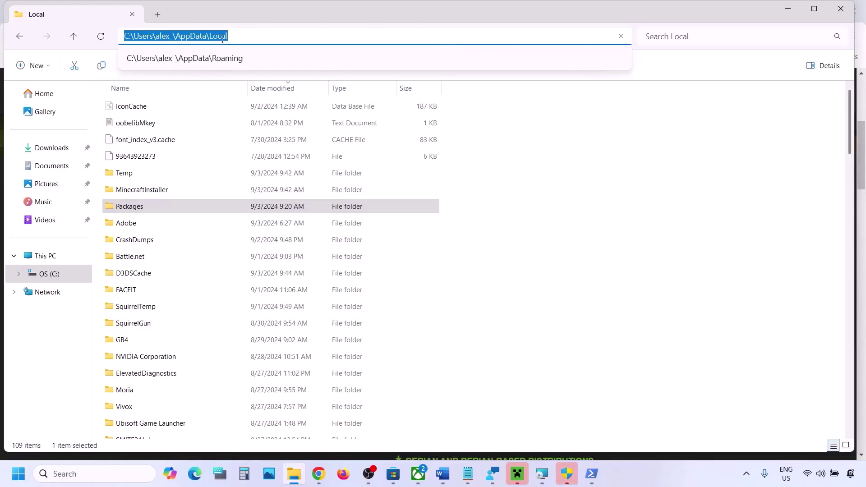
double_click(157, 210)
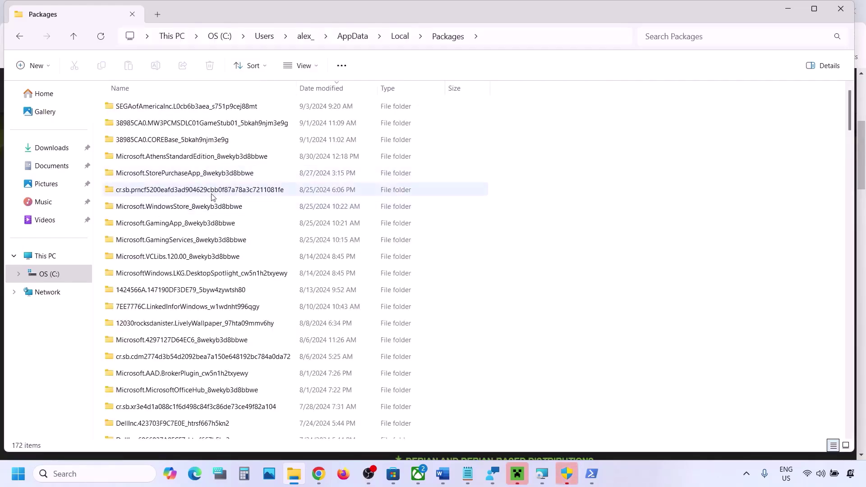
- Delete the LocalCache folder inside Microsoft.WindowsStore_8wekyb3d8bbwe
scroll(221, 263, down, 4)
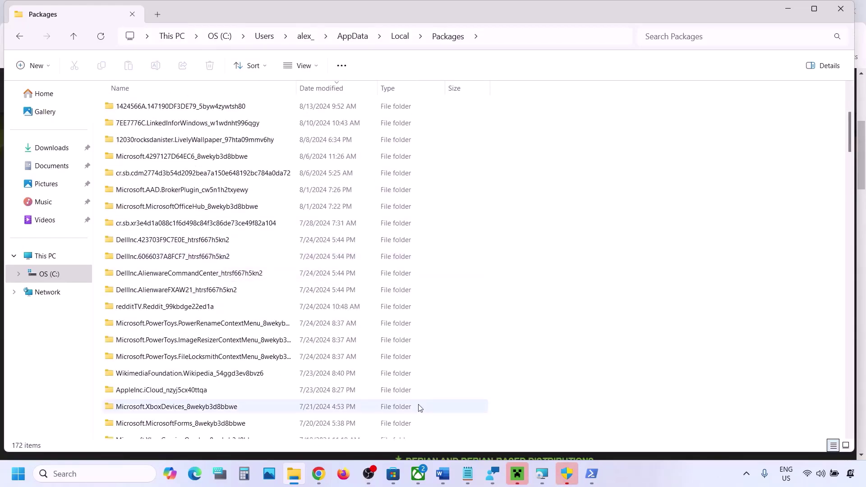
scroll(272, 367, down, 2)
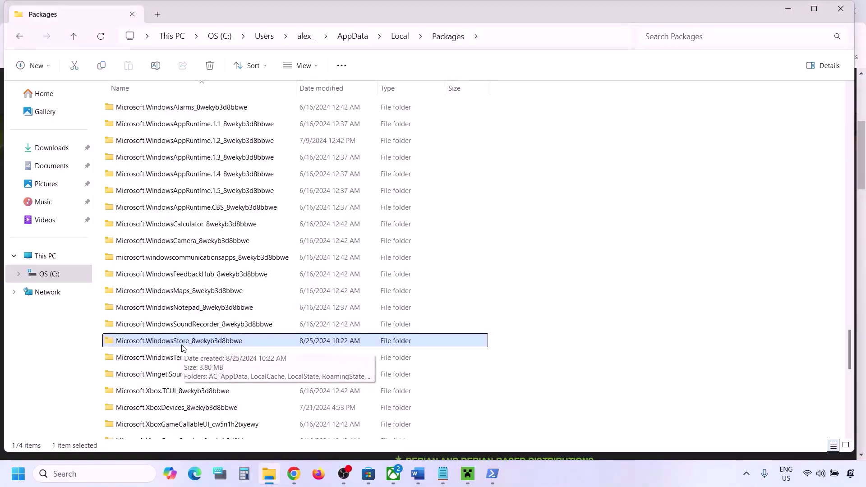
double_click(233, 342)
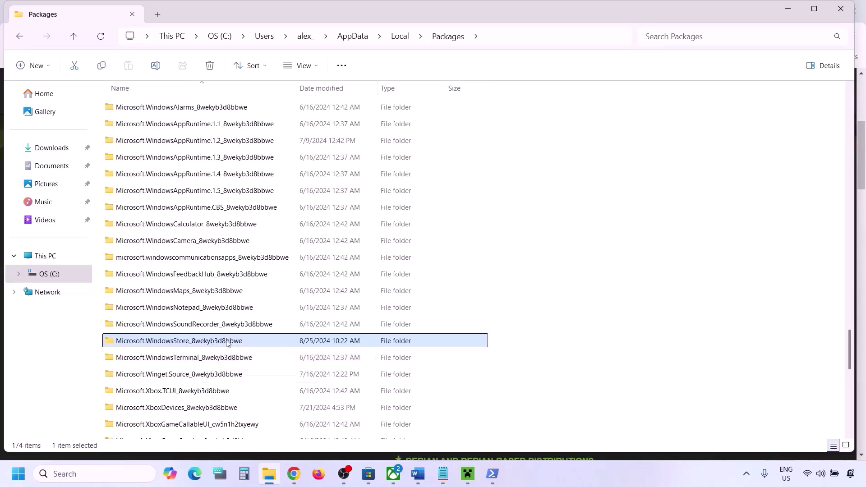
click(131, 140)
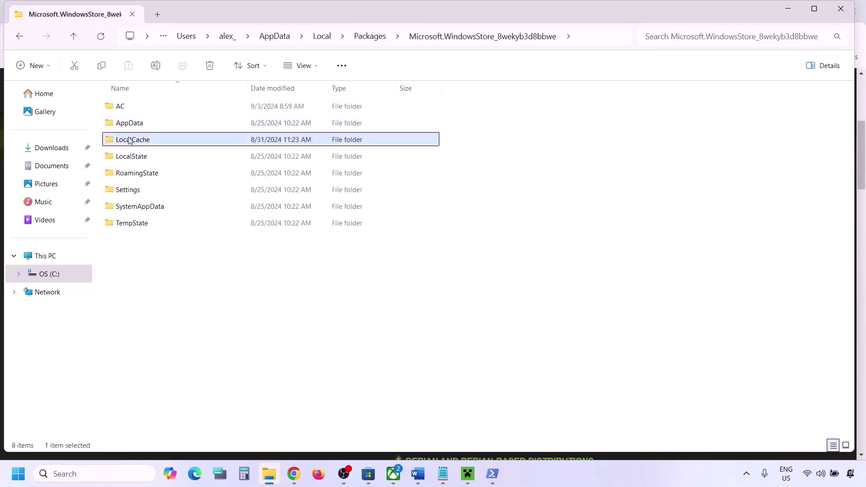
right_click(151, 143)
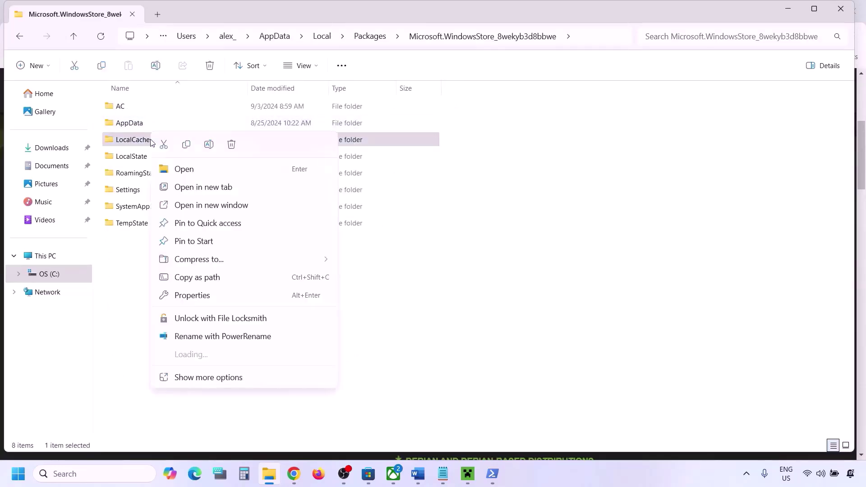
click(231, 146)
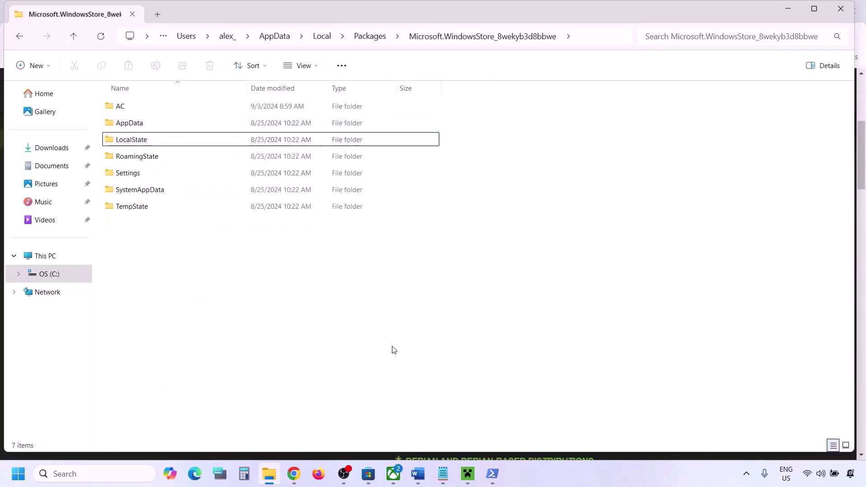
- Highlight Step 7, Repair/reset Xbox App/Store, in the Word notes
click(417, 474)
scroll(288, 310, down, 3)
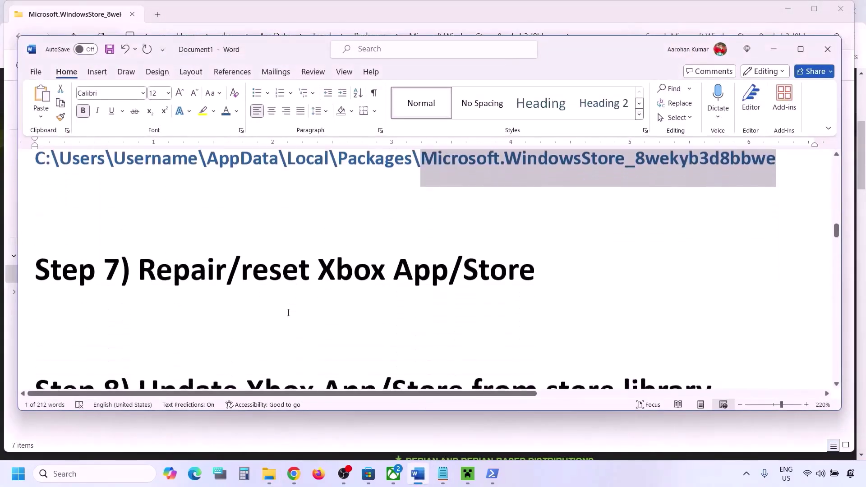
drag(521, 277, 523, 277)
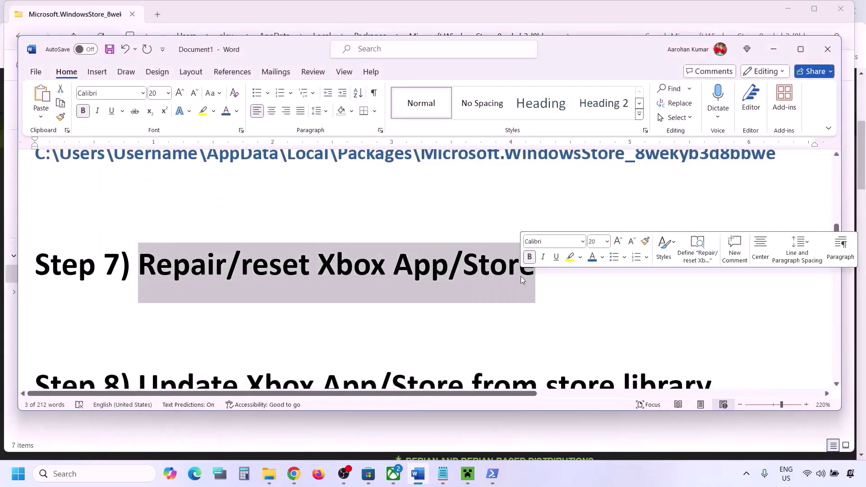
click(104, 476)
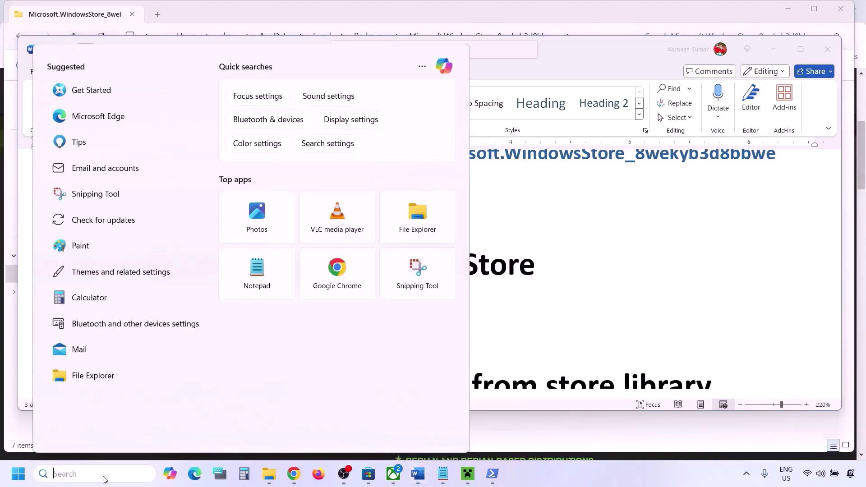
- Search 'store' and open Microsoft Store's App settings page
text(xtore)
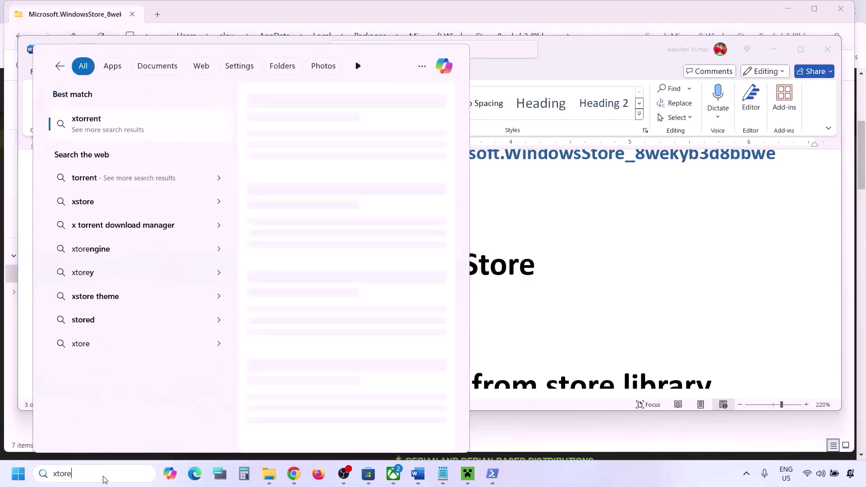
key(BackSpace)
key(BackSpace)
key(BackSpace)
key(BackSpace)
key(BackSpace)
text(store)
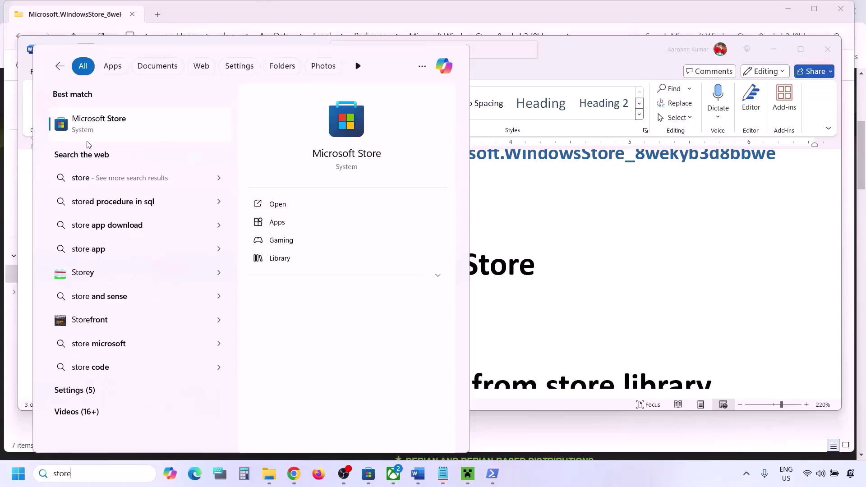
right_click(115, 132)
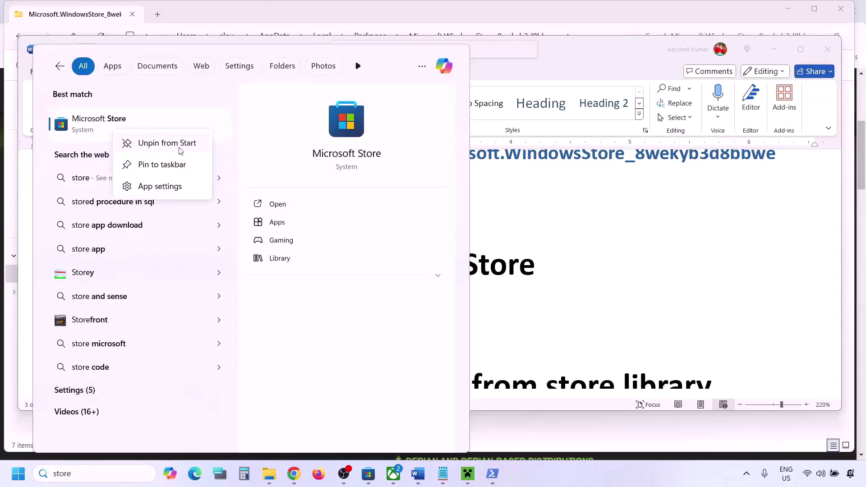
click(153, 187)
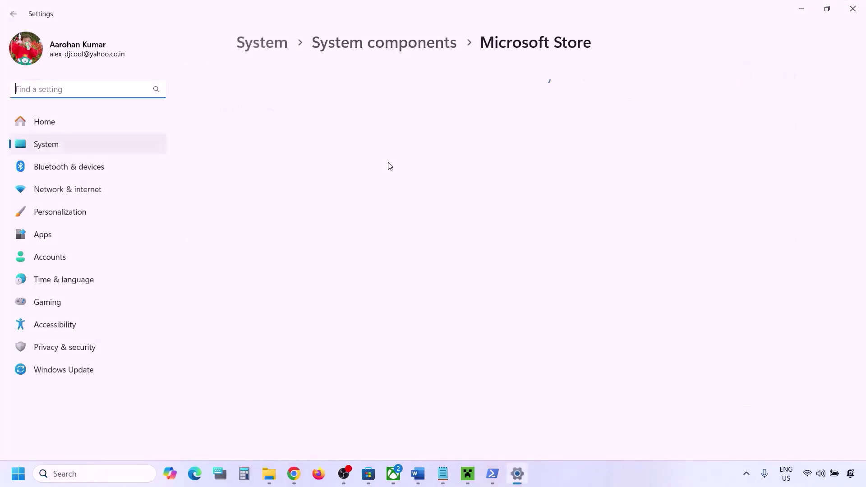
- Repair Microsoft Store, then reset it and confirm deleting its data
scroll(334, 243, down, 10)
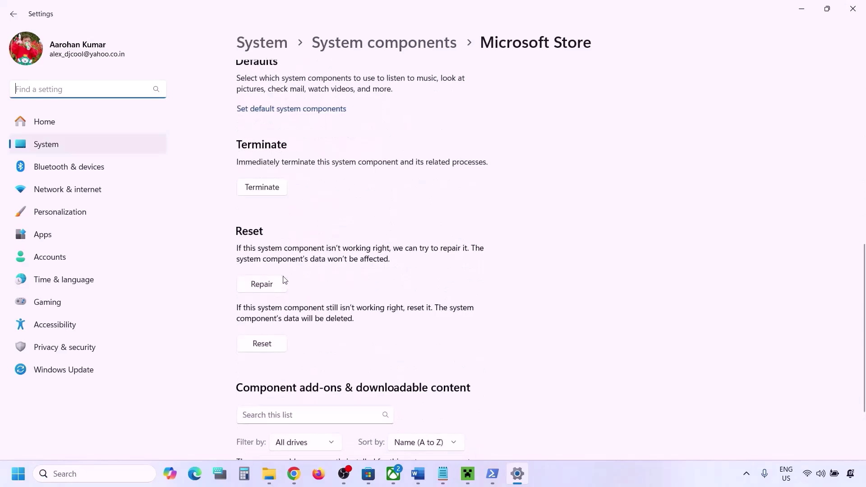
click(269, 291)
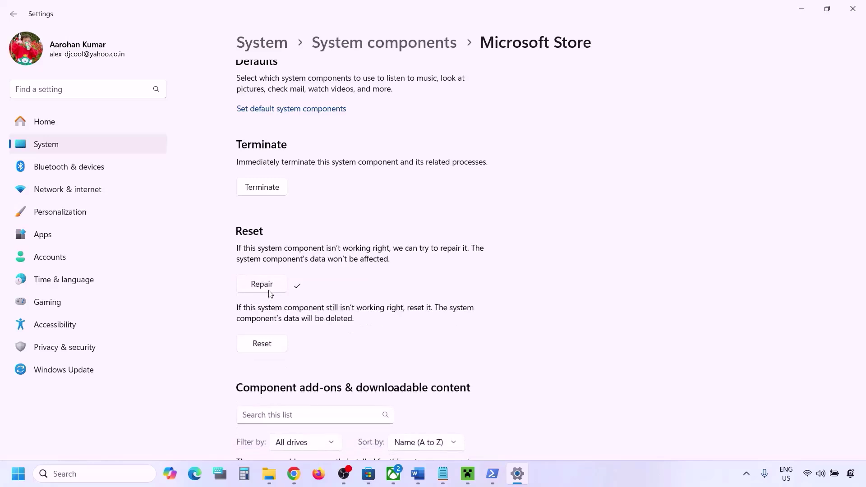
click(263, 344)
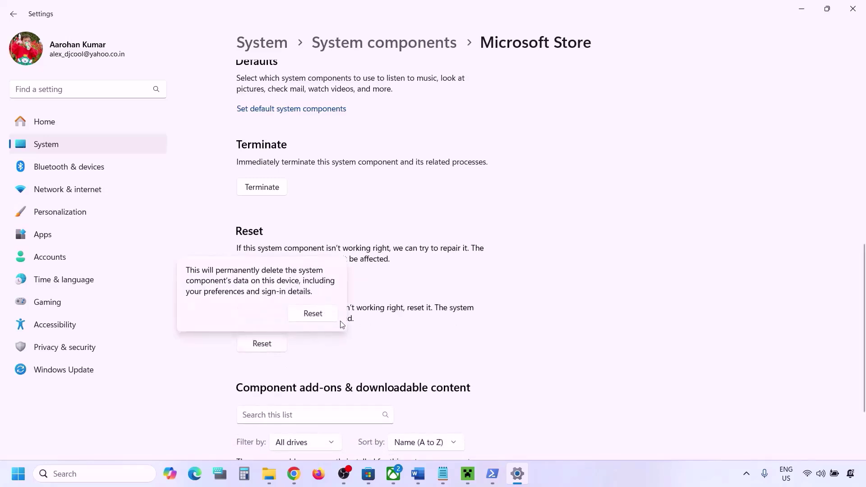
click(316, 314)
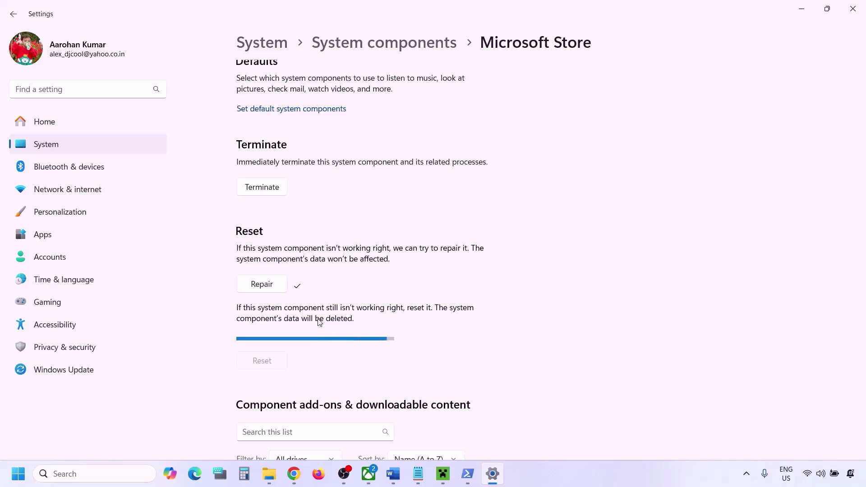
- Search 'xbox' and open the Xbox app's App settings page
click(117, 475)
text(xbox)
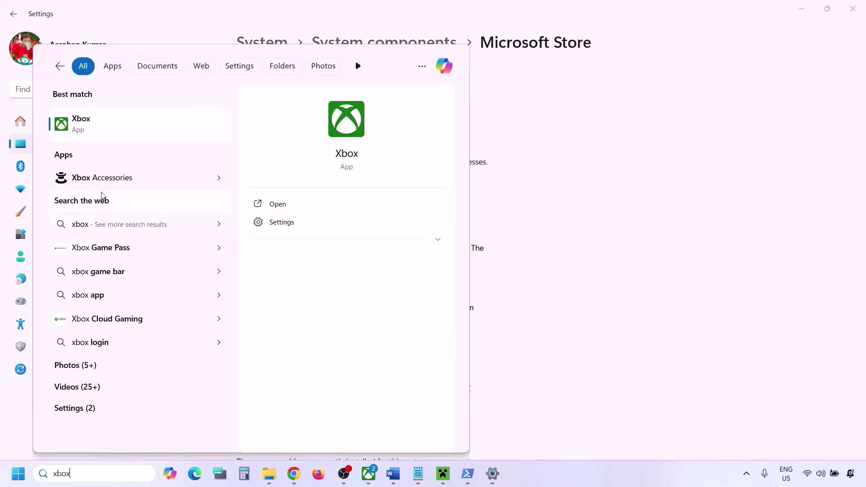
right_click(88, 123)
click(124, 177)
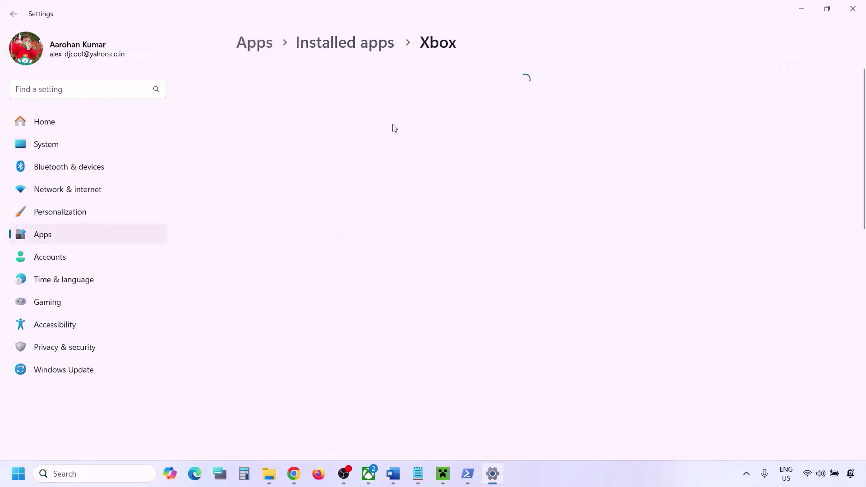
- Repair the Xbox app, then reset it and confirm deleting its data
scroll(341, 215, down, 6)
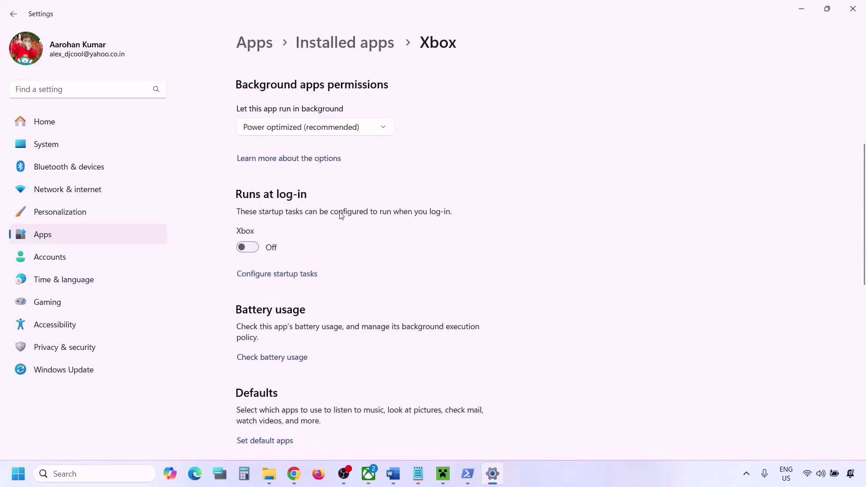
scroll(316, 244, down, 3)
click(261, 390)
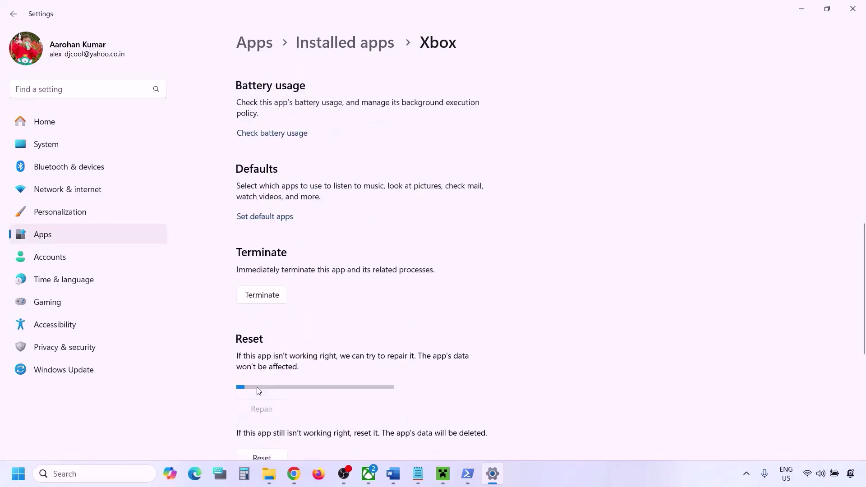
scroll(257, 391, down, 3)
scroll(258, 391, down, 1)
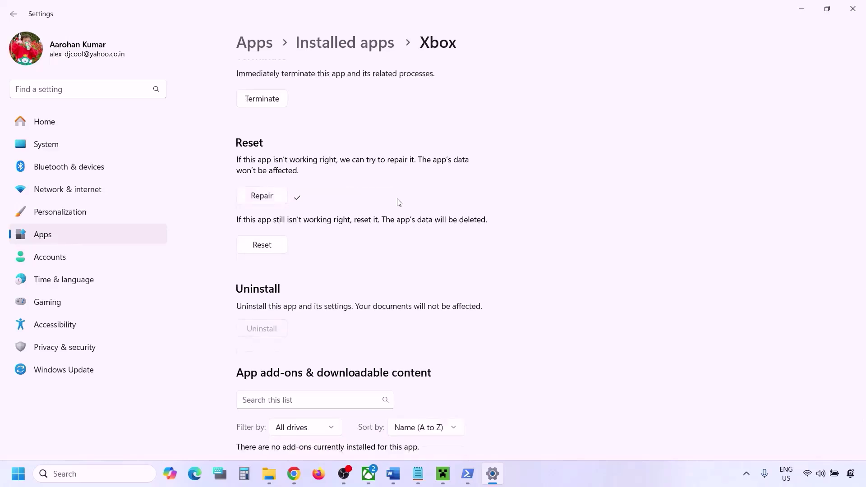
click(250, 247)
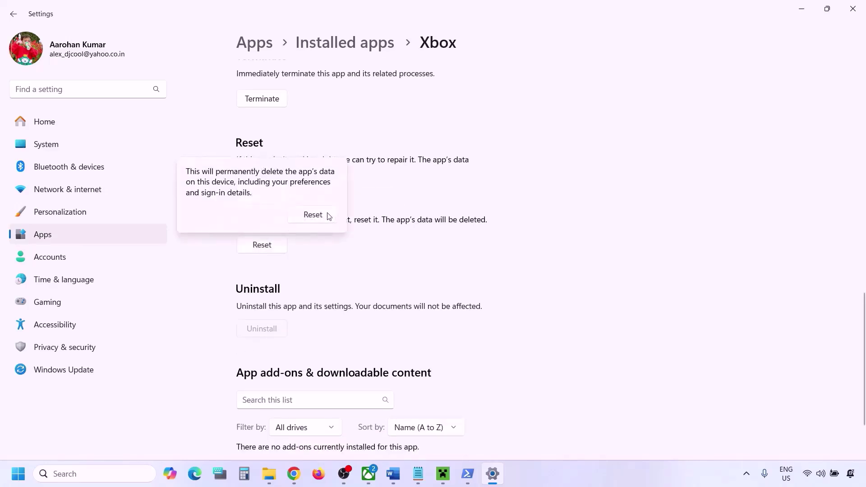
click(314, 214)
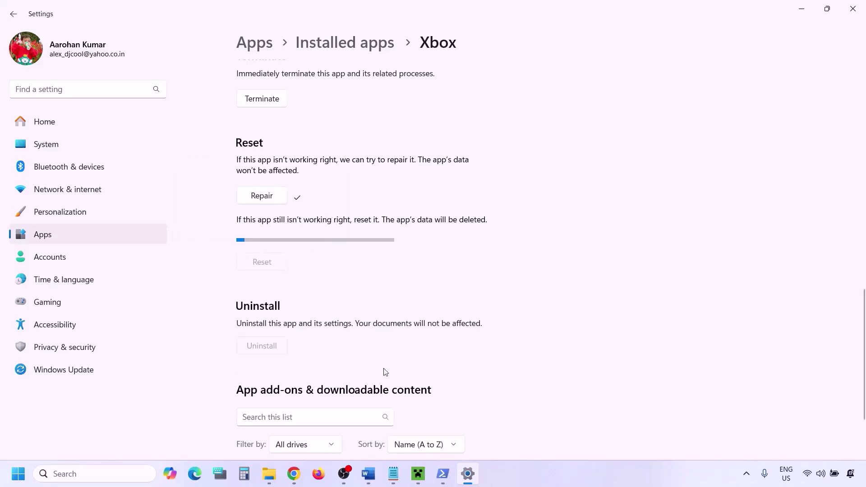
- Highlight the Step 8 title in the Word notes
click(368, 472)
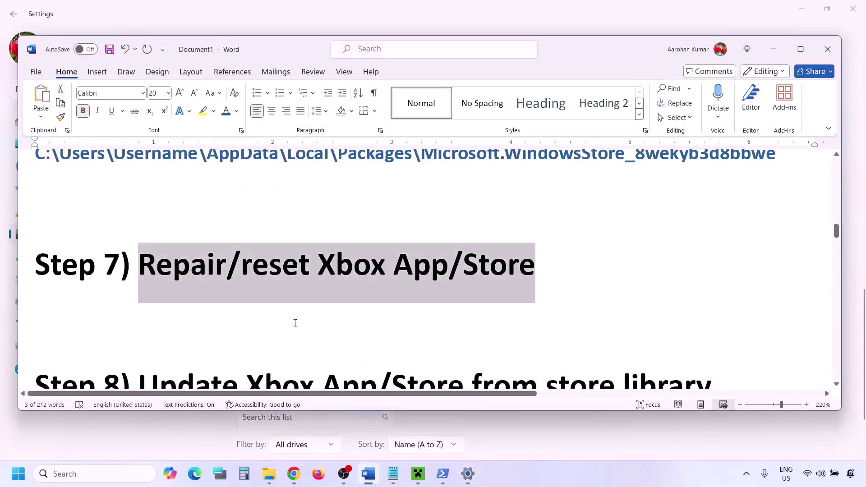
scroll(294, 323, down, 3)
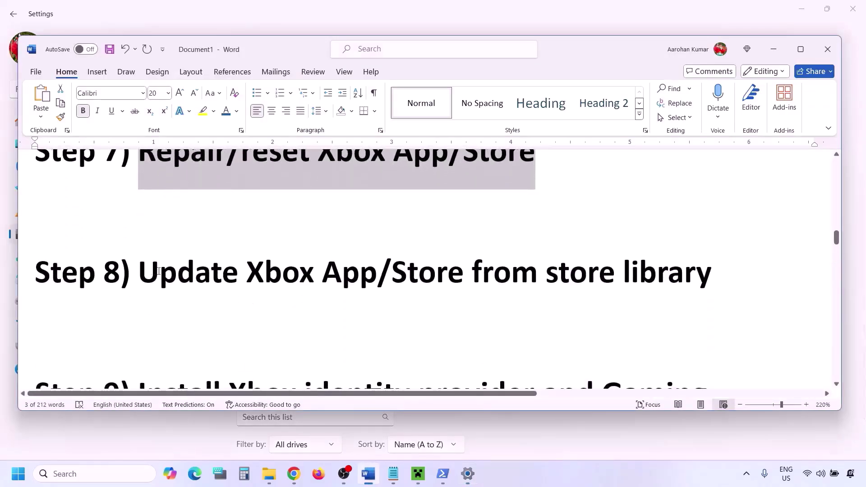
drag(141, 272, 651, 268)
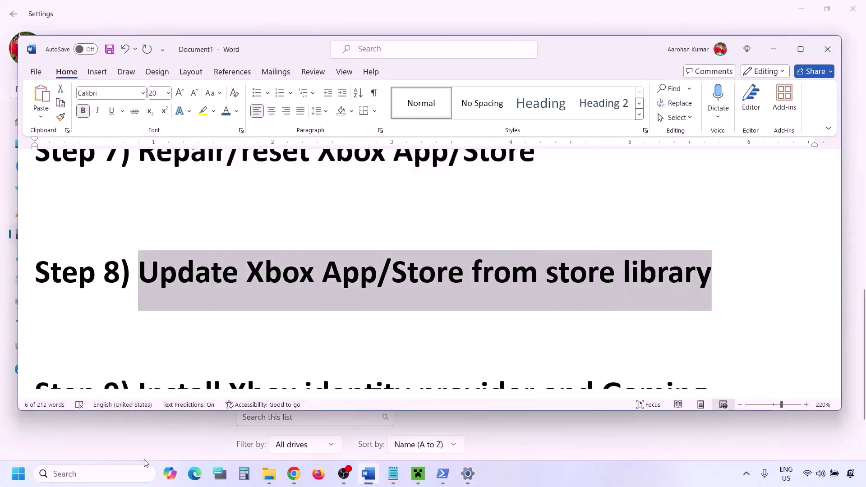
- Launch Microsoft Store maximized and check for updates under Library
click(110, 472)
text(store)
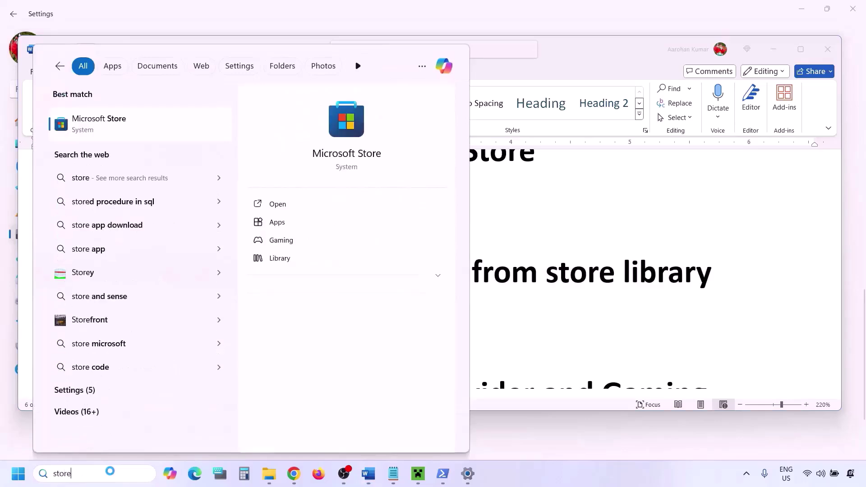
key(Return)
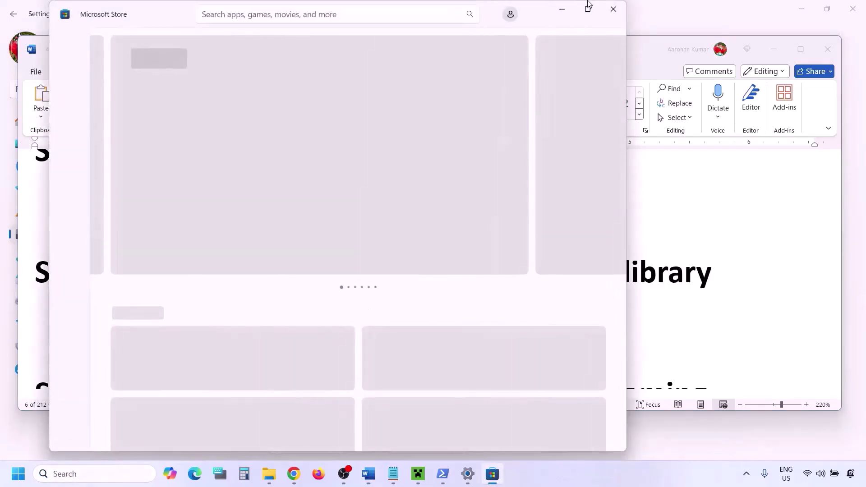
click(588, 8)
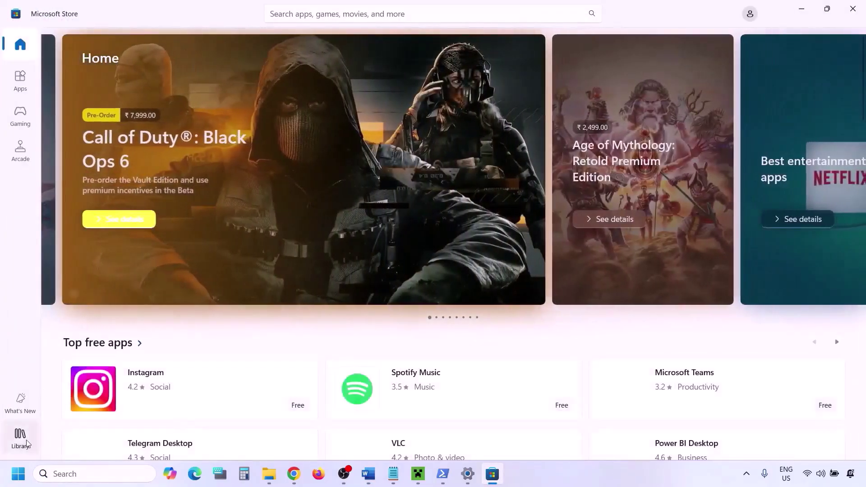
click(25, 443)
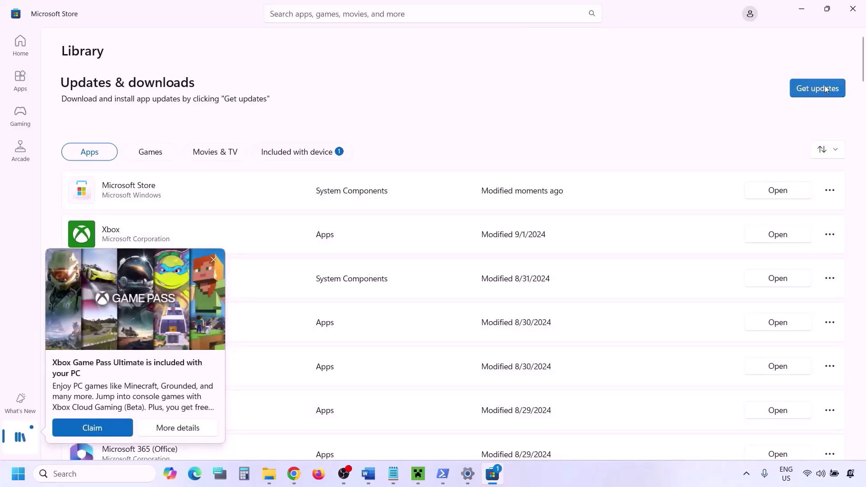
click(805, 89)
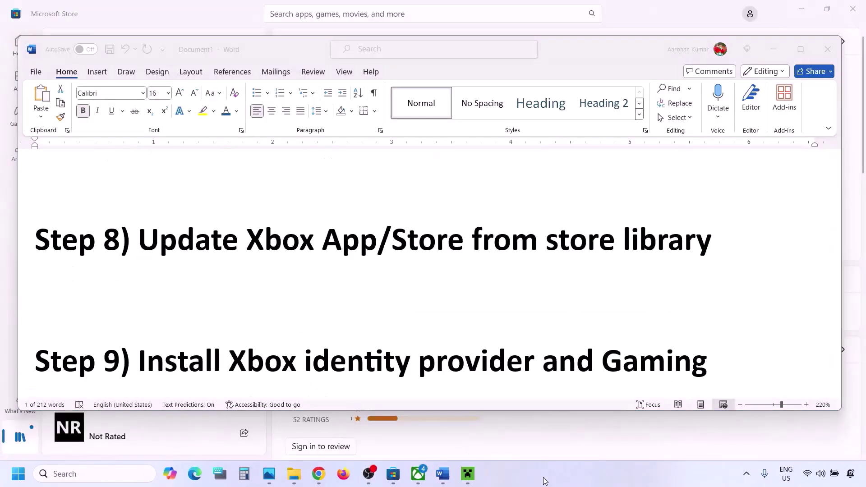
- Copy the Xbox Identity Provider store link from the Word notes
scroll(294, 299, down, 3)
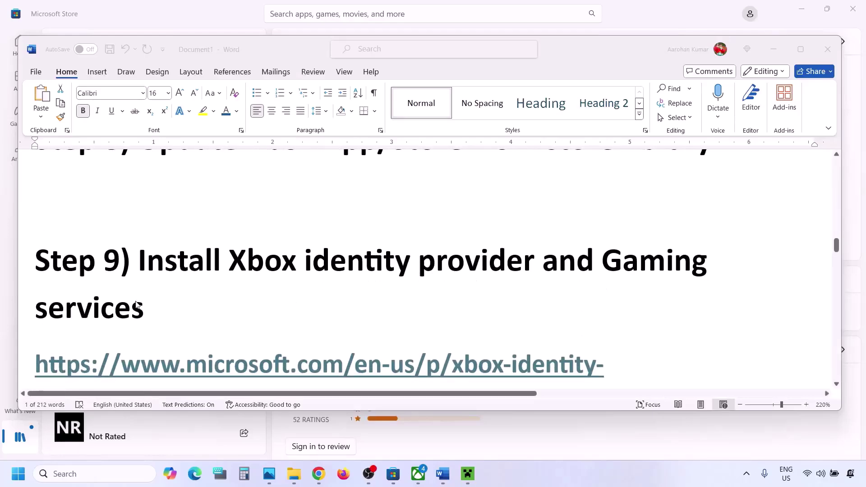
scroll(558, 302, down, 4)
triple_click(710, 281)
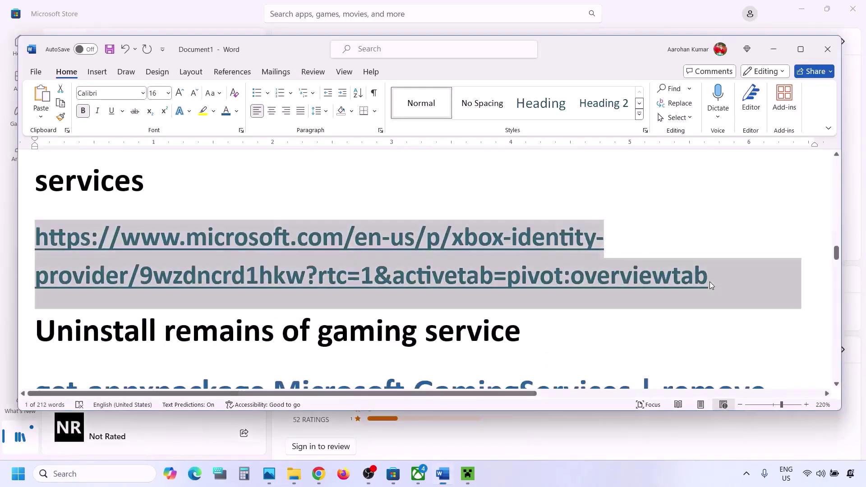
right_click(459, 240)
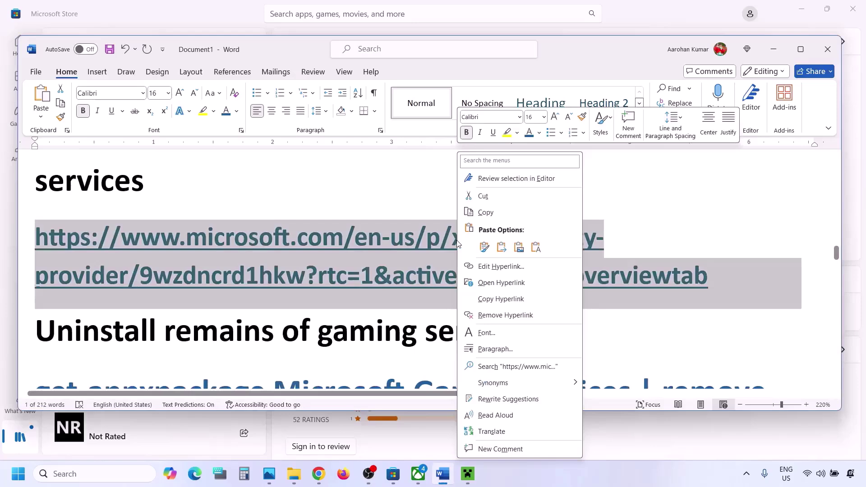
click(496, 208)
- Load the link in Chrome, download Xbox Identity Provider, and hand it to Microsoft Store
click(322, 475)
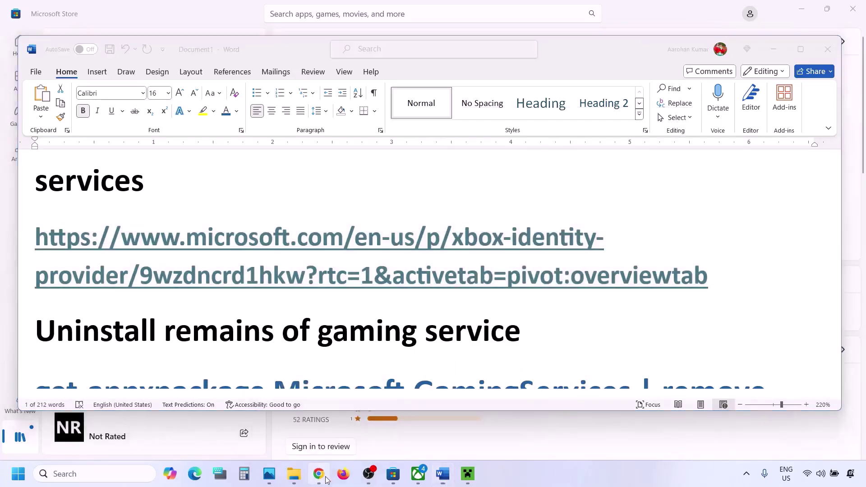
key(ctrl+v)
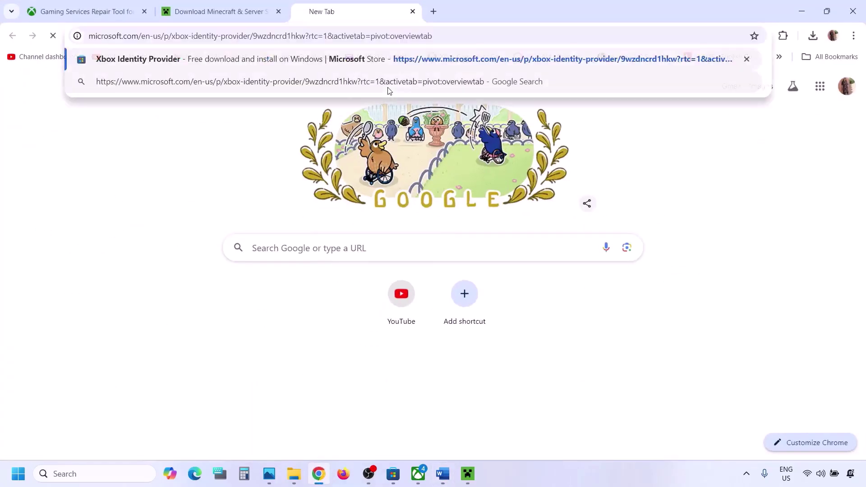
key(Return)
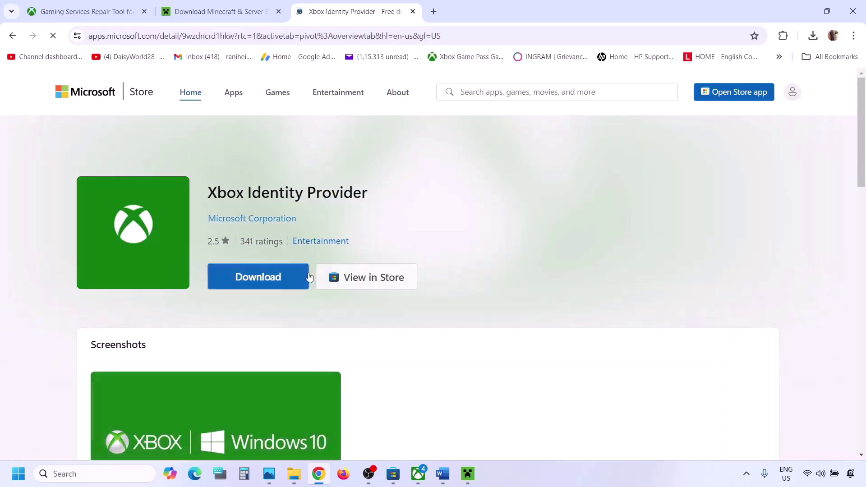
click(277, 284)
click(273, 283)
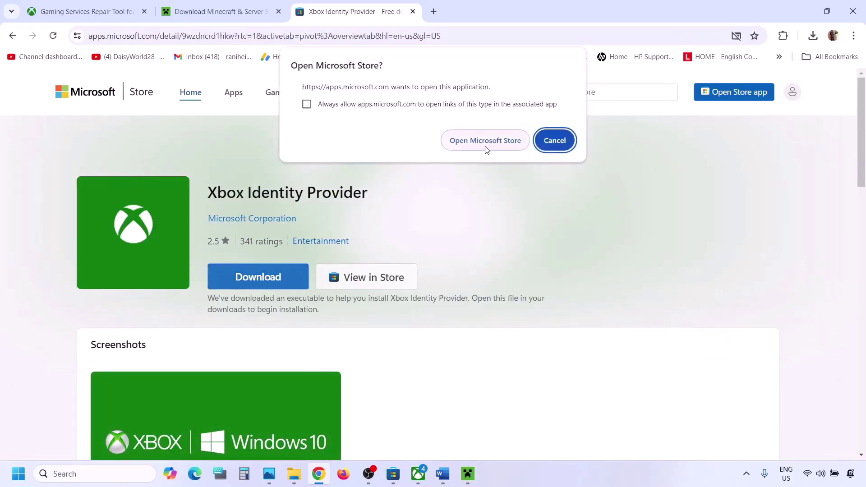
click(485, 149)
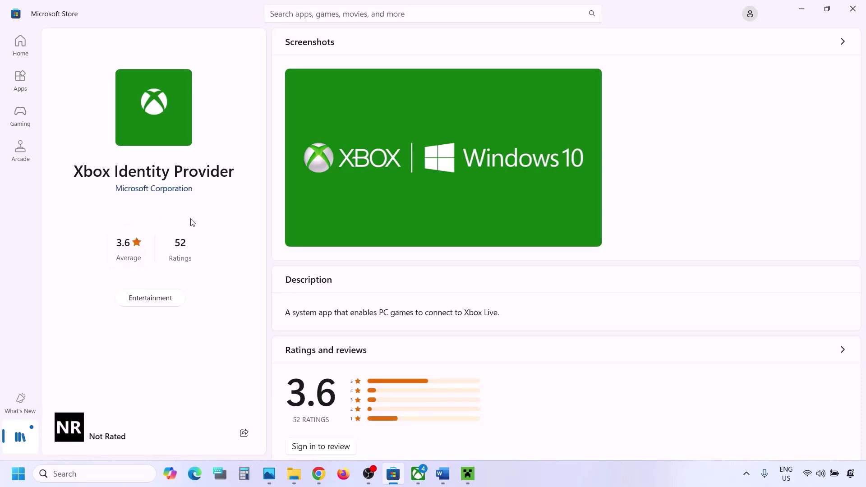
- Copy the Gaming Services uninstall command from the Word notes
click(443, 473)
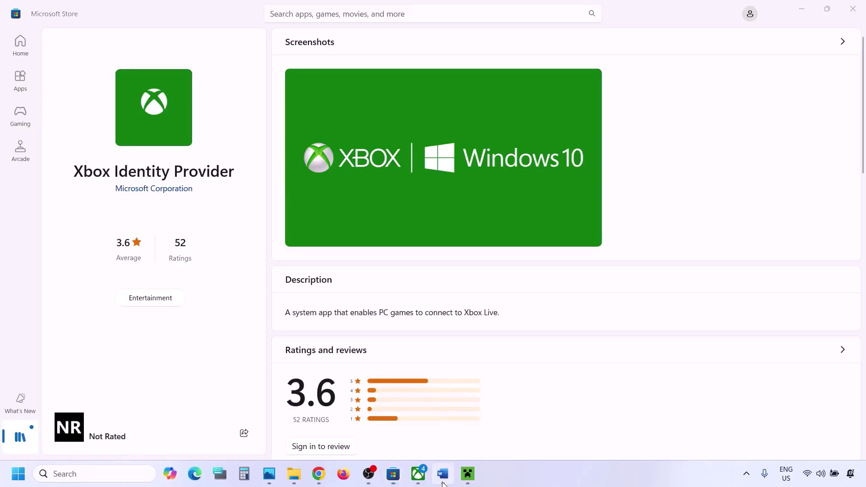
scroll(282, 293, down, 5)
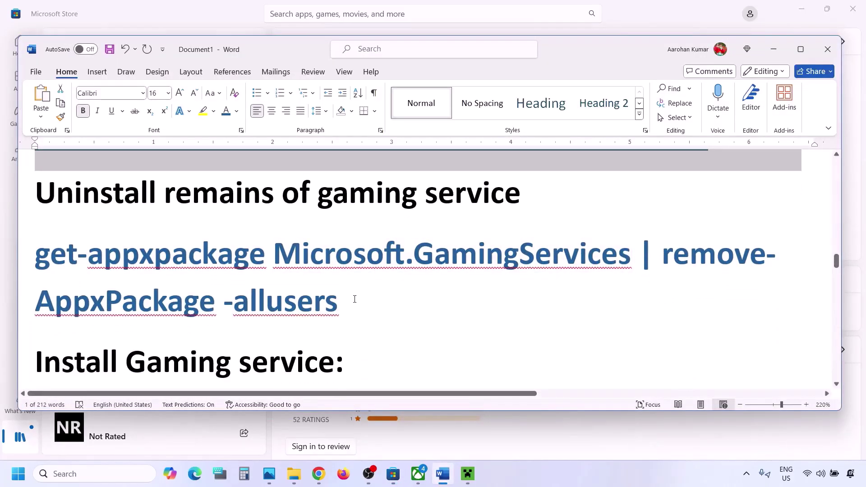
drag(356, 300, 52, 261)
right_click(50, 261)
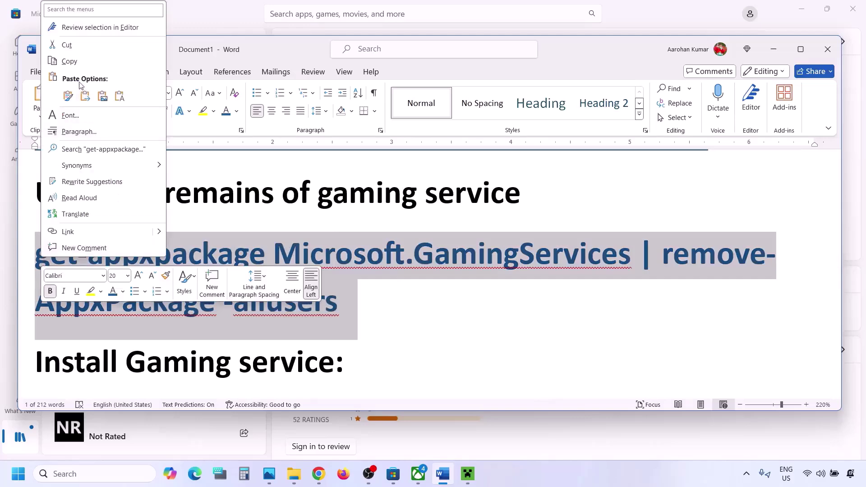
click(69, 61)
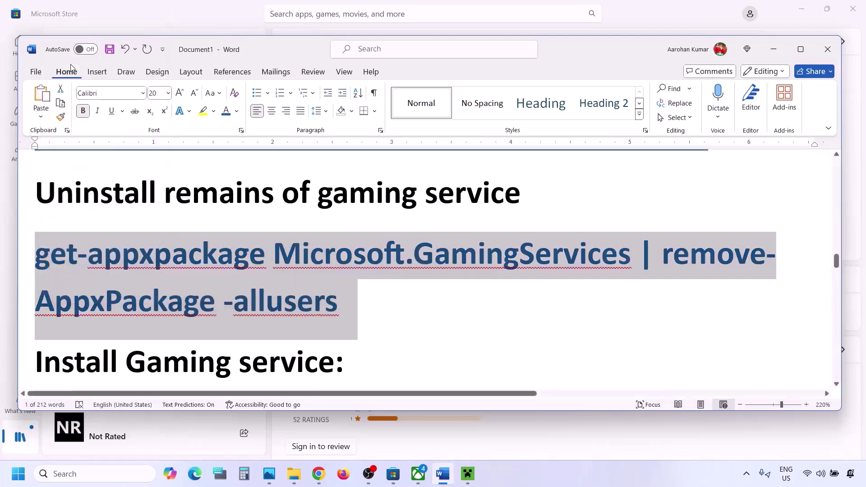
- Open Windows PowerShell as administrator and paste the uninstall command
click(106, 474)
text(powershell)
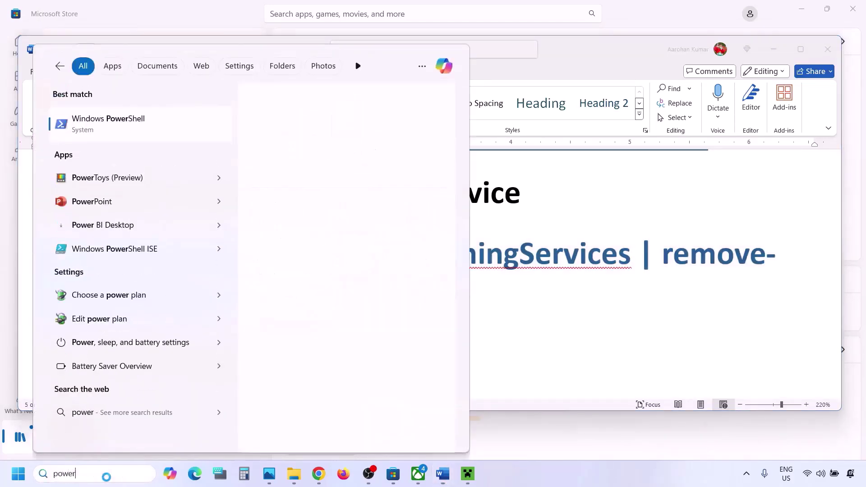
right_click(146, 116)
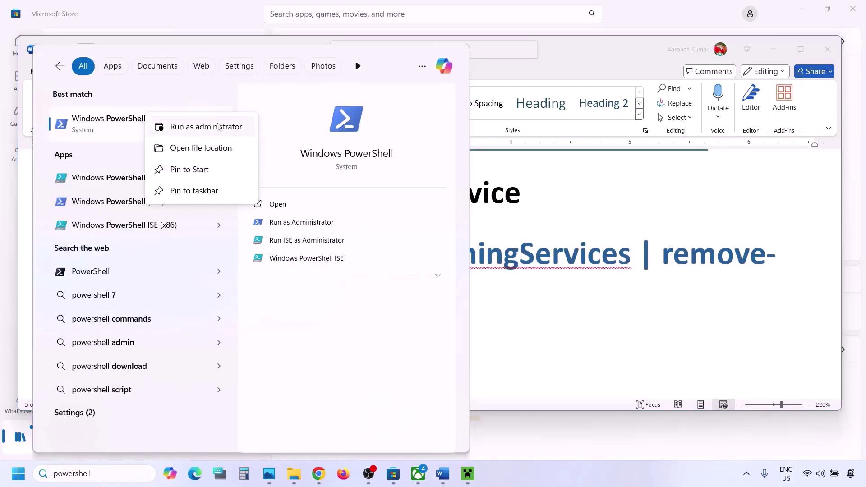
click(169, 128)
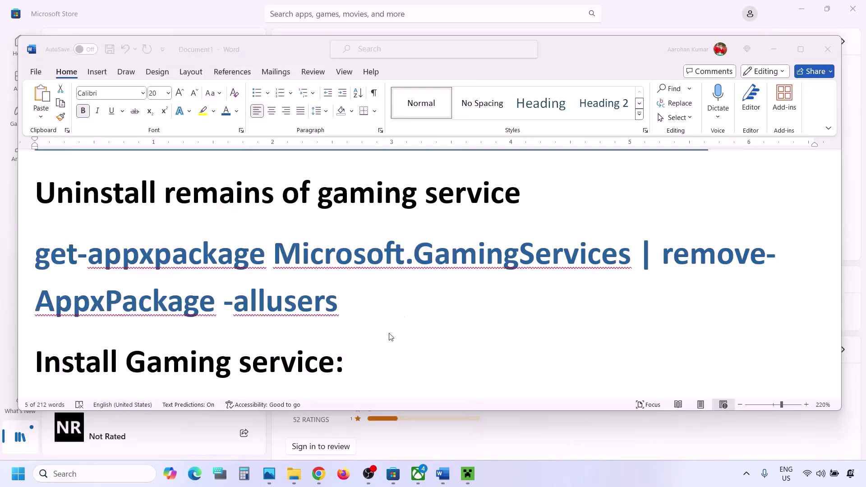
key(ctrl+v)
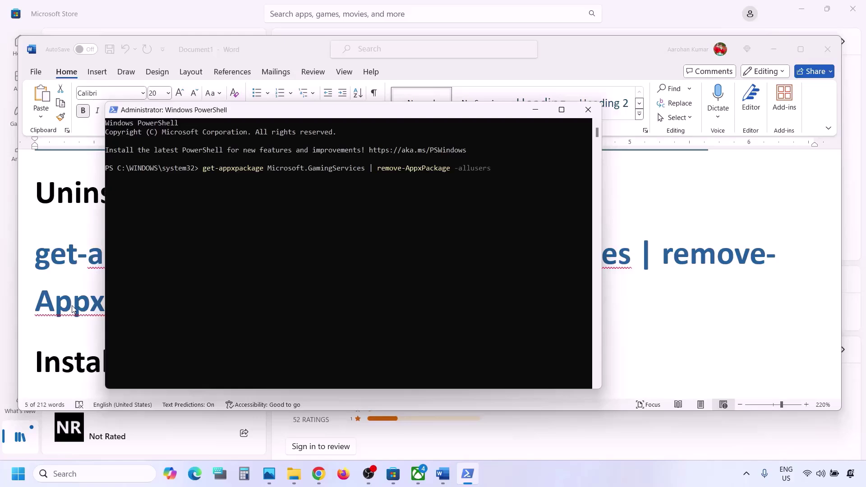
- Copy the start ms-windows-store install command, then run the Gaming Services removal in PowerShell
key(alt+Tab)
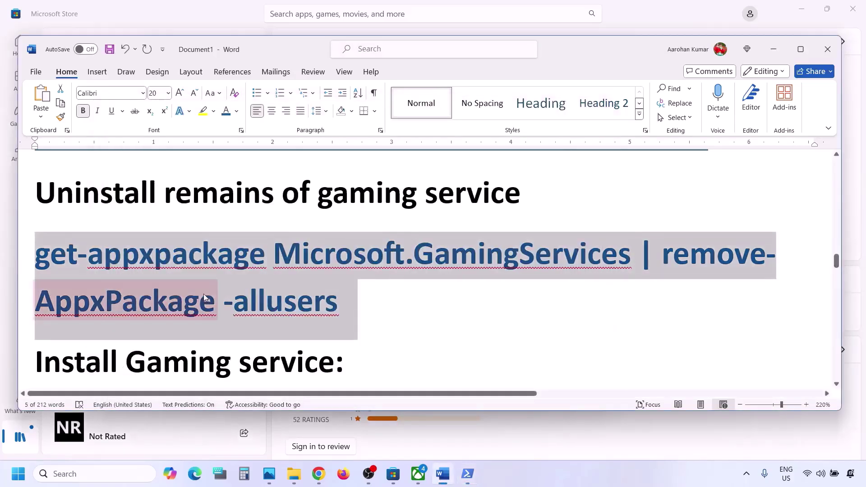
scroll(204, 294, down, 5)
scroll(451, 303, up, 1)
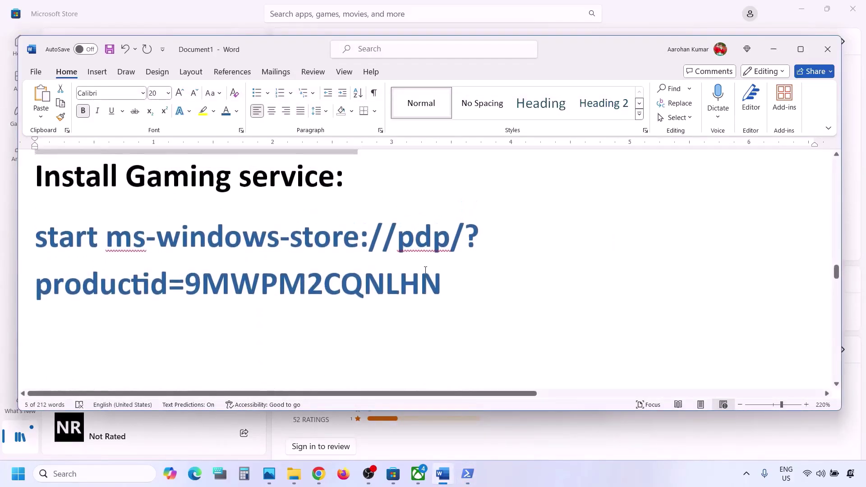
drag(451, 302, 60, 235)
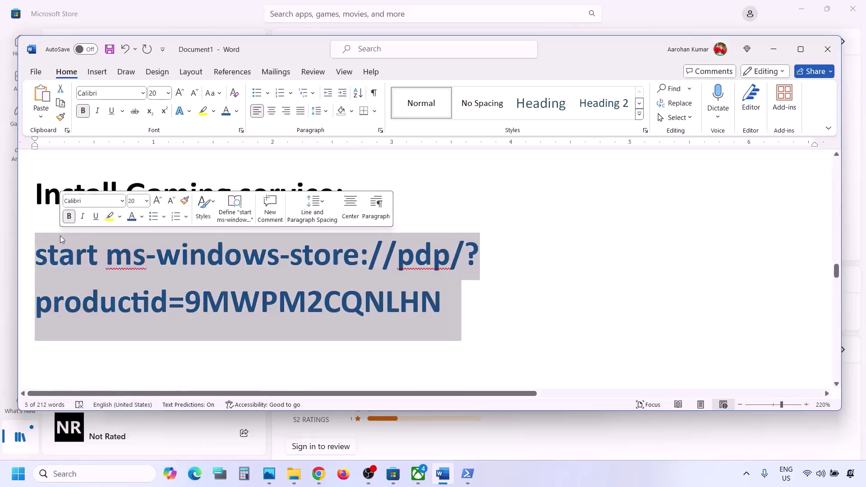
right_click(60, 236)
click(126, 266)
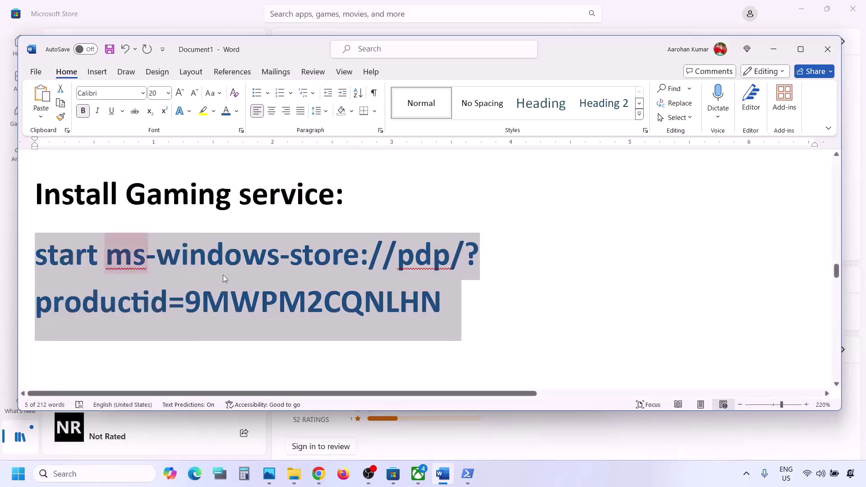
click(464, 473)
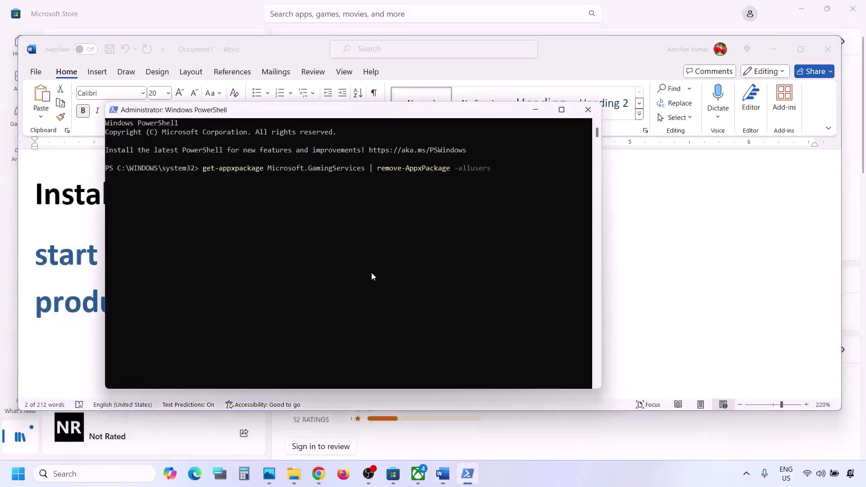
key(Return)
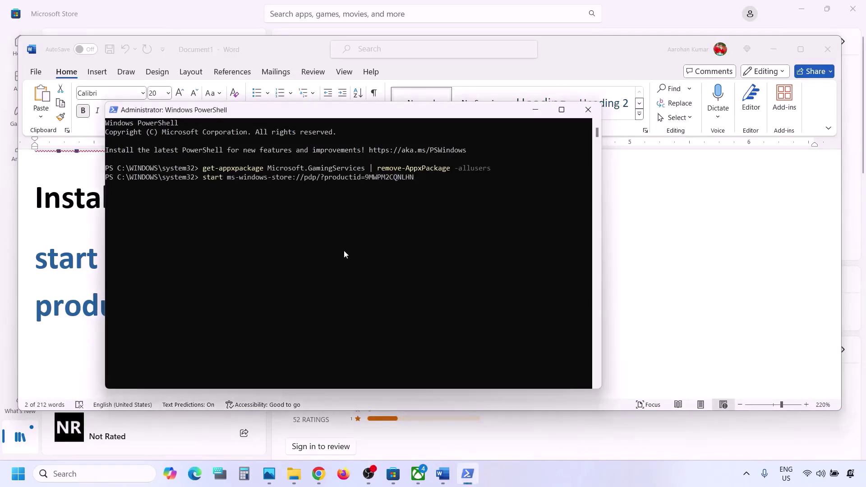
- Run the PowerShell command to open the Gaming Services Store listing and start getting it
key(Return)
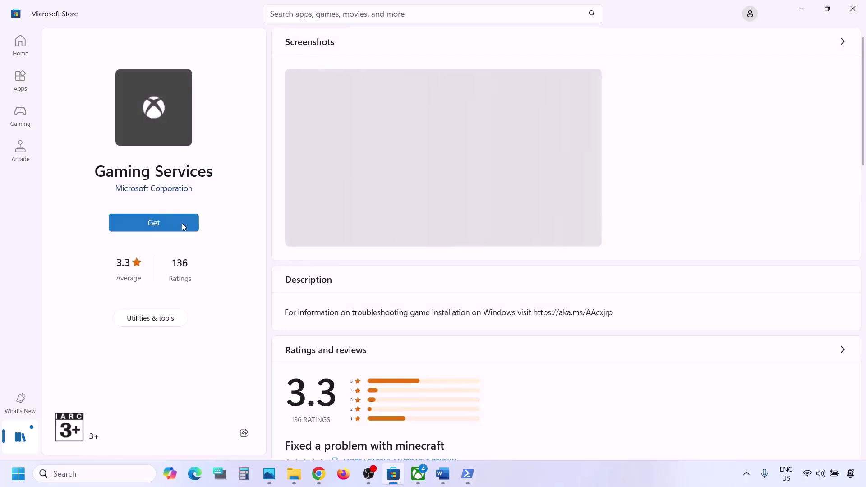
click(170, 224)
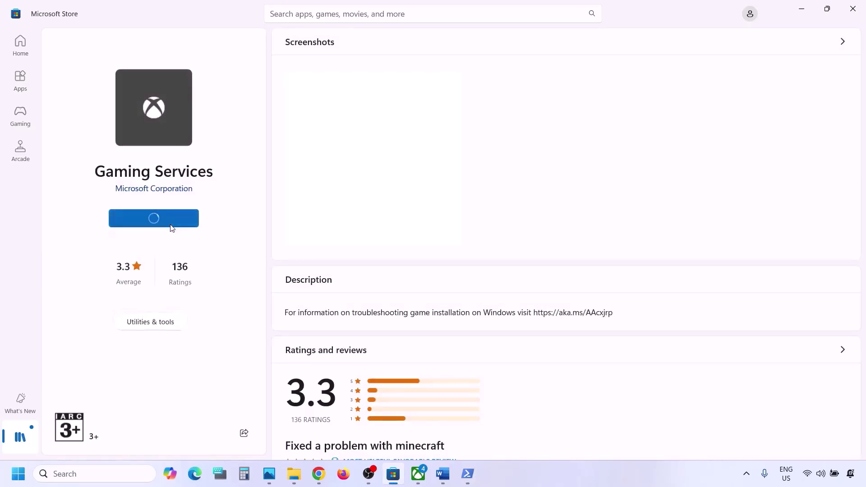